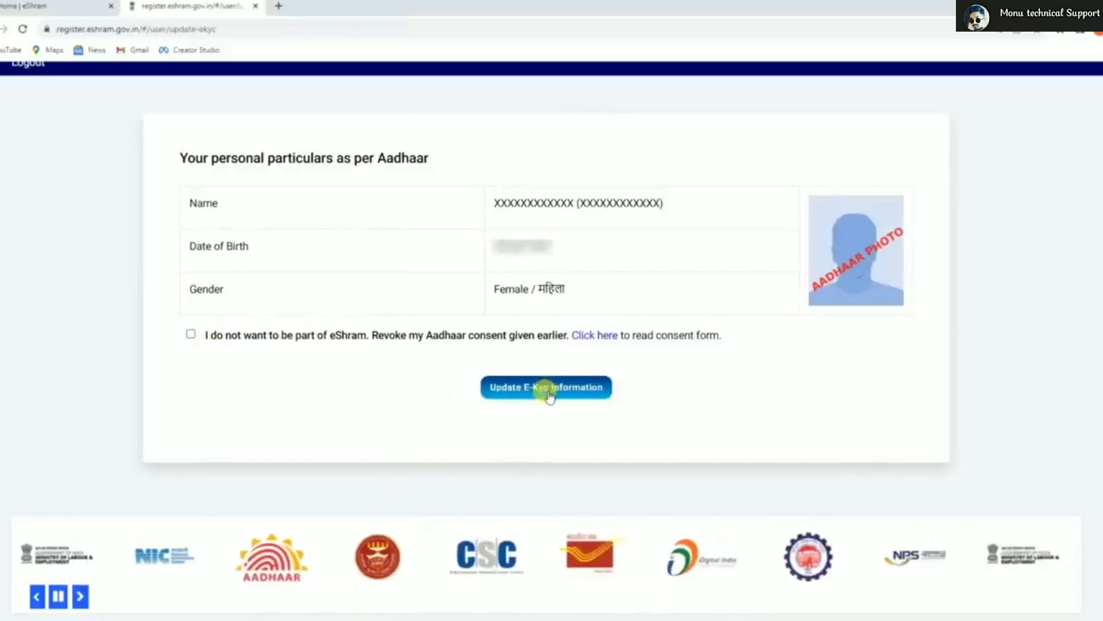
Update the e-KYC information and go from the UAN card page's pension enrolment option to the Maandhan portal
{"action": "left_click", "coordinate": [548, 393]}
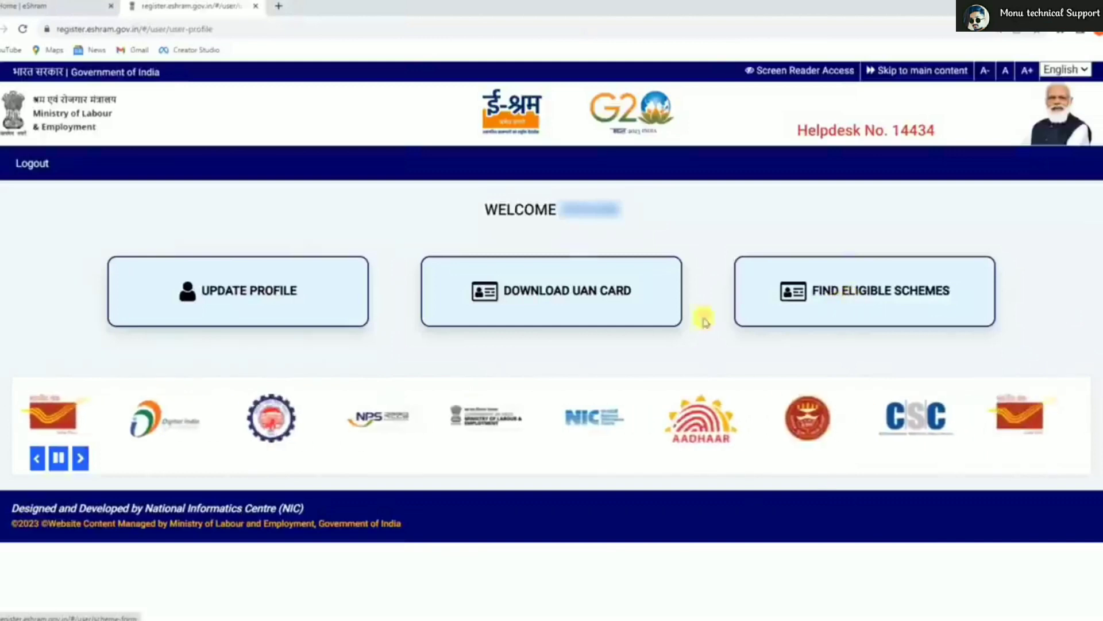
{"action": "left_click", "coordinate": [562, 297]}
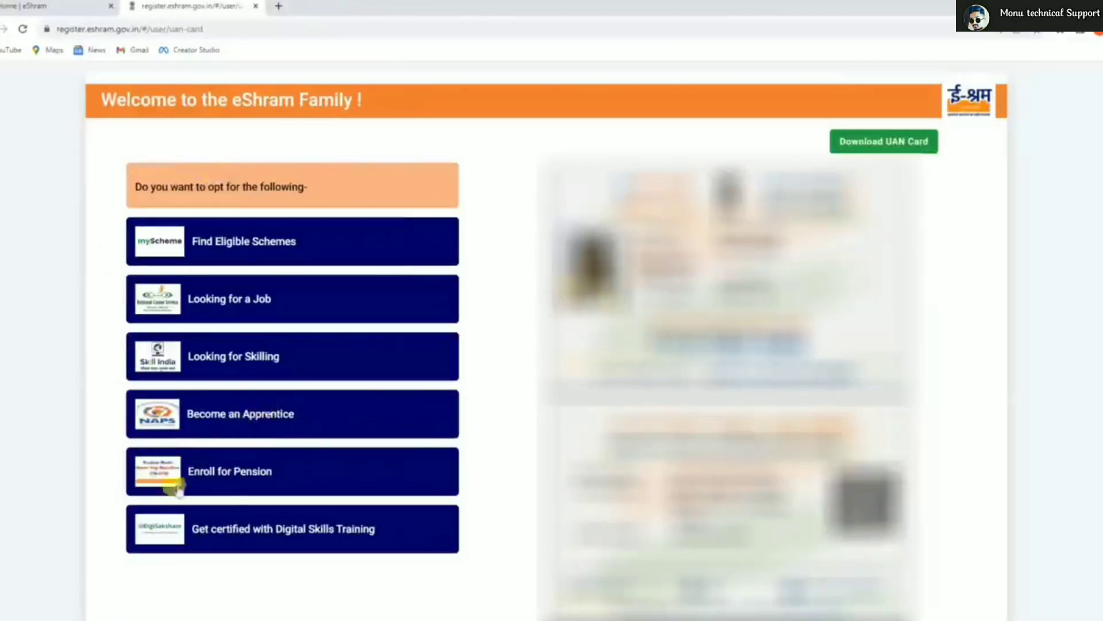
{"action": "left_click", "coordinate": [239, 478]}
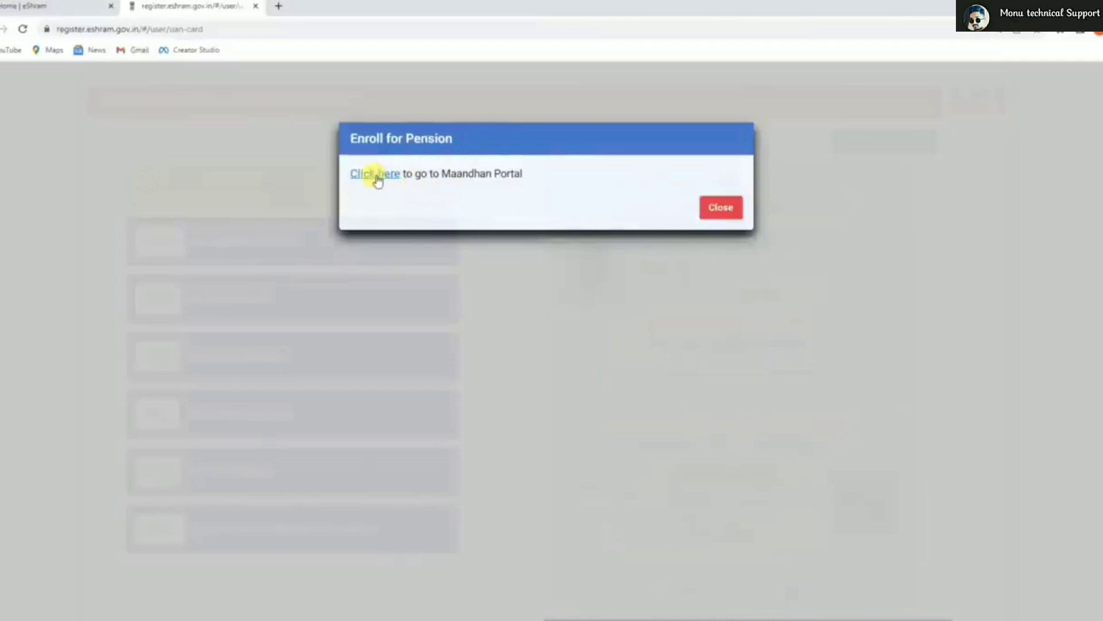
{"action": "left_click", "coordinate": [377, 181]}
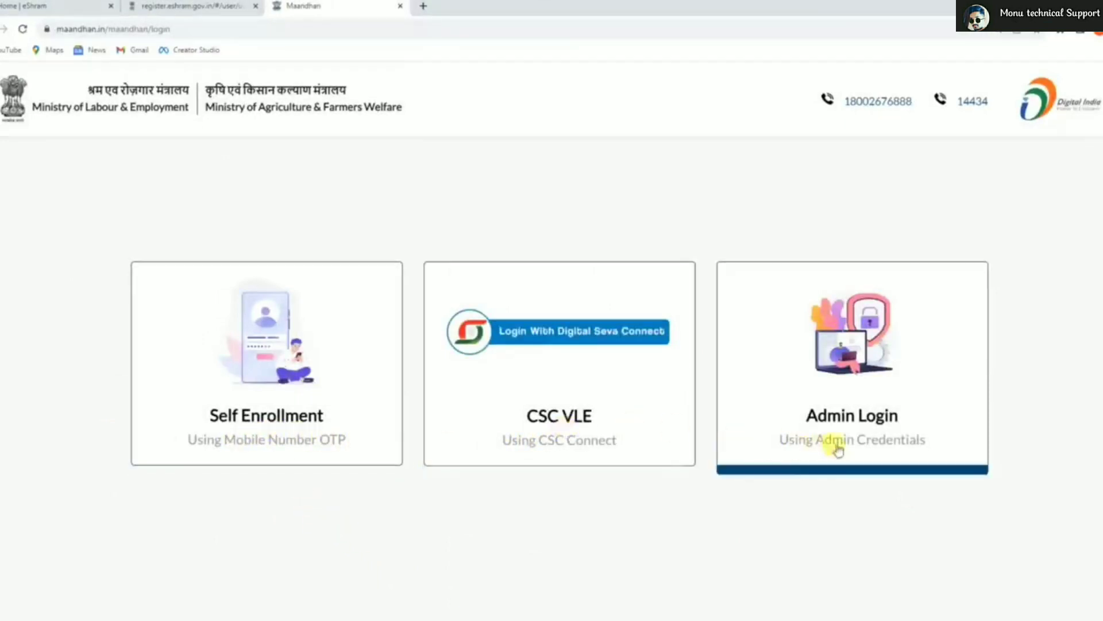
Log in through Self Enrollment with the mobile number and the OTP sent to it
{"action": "left_click", "coordinate": [260, 425]}
{"action": "left_click", "coordinate": [425, 350]}
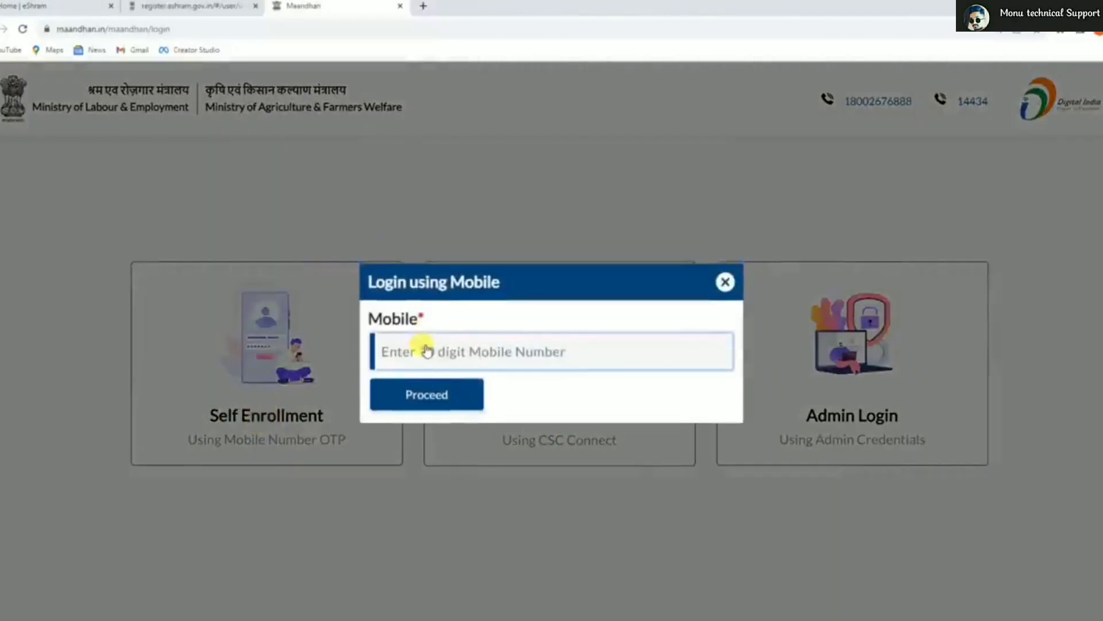
{"action": "left_click", "coordinate": [422, 399]}
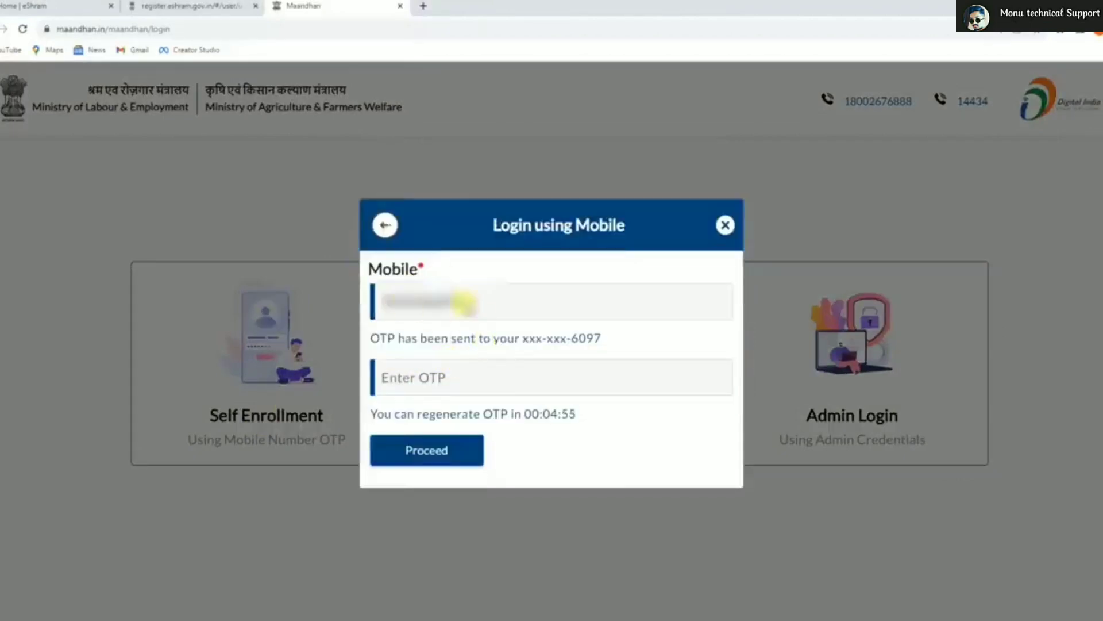
{"action": "left_click", "coordinate": [411, 377]}
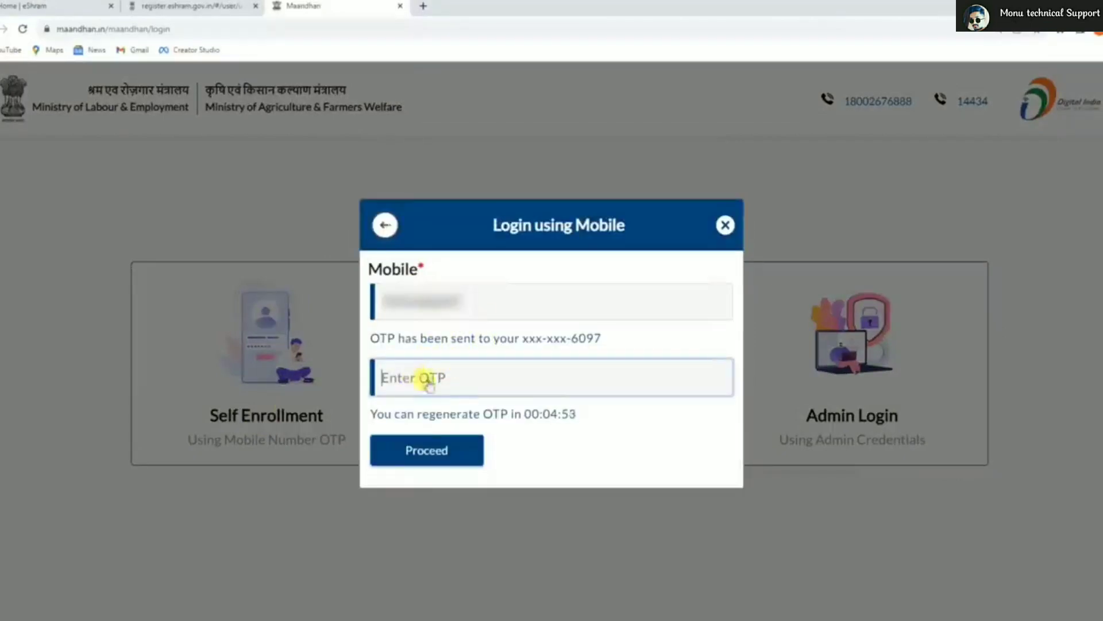
{"action": "left_click", "coordinate": [426, 450]}
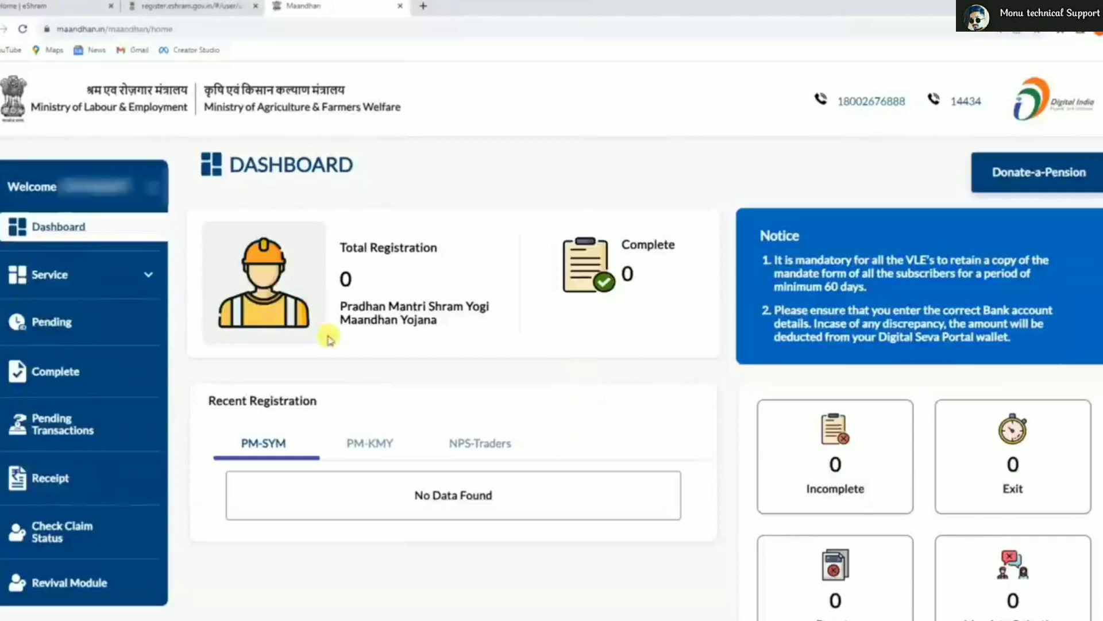
Open the enrollment form for the Pradhan Mantri Shram Yogi Maandhan Yojana from the services
{"action": "left_click", "coordinate": [101, 278]}
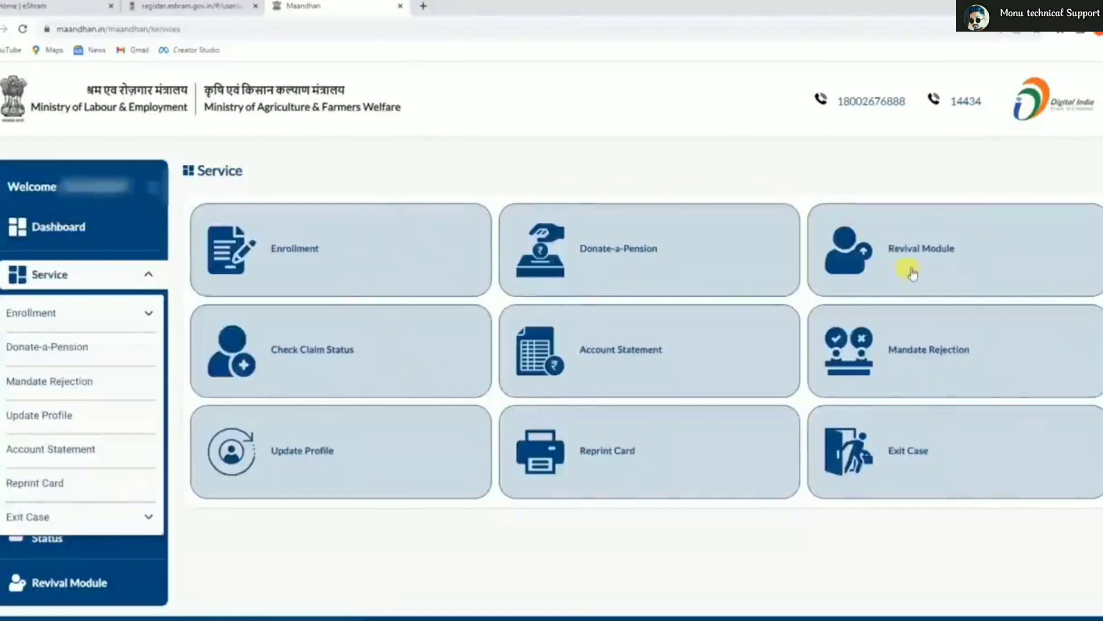
{"action": "left_click", "coordinate": [300, 259]}
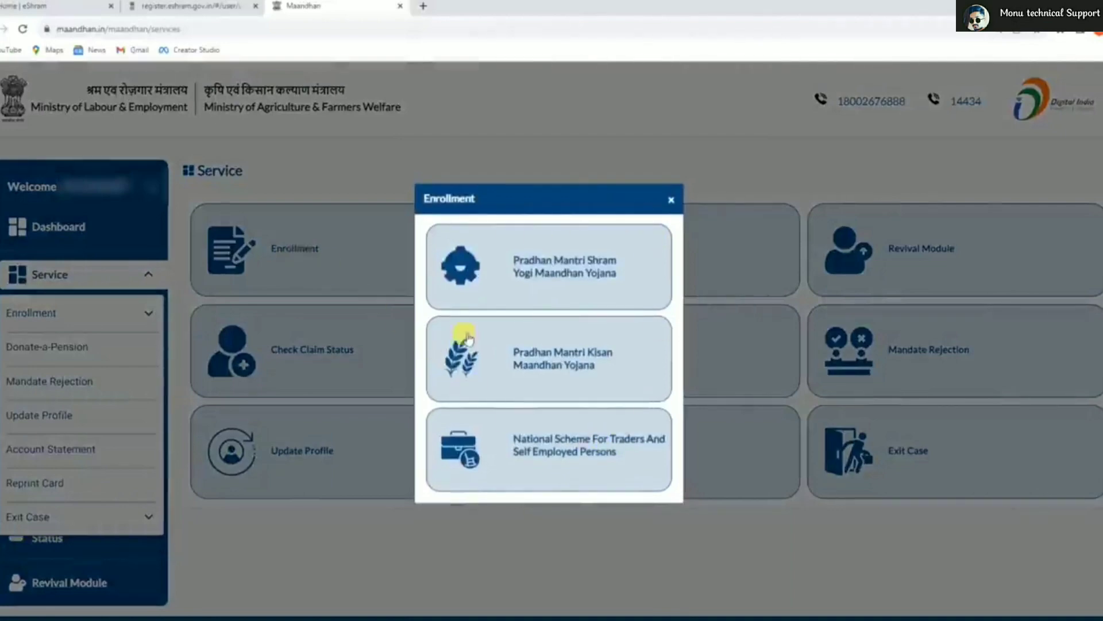
{"action": "left_click", "coordinate": [568, 277]}
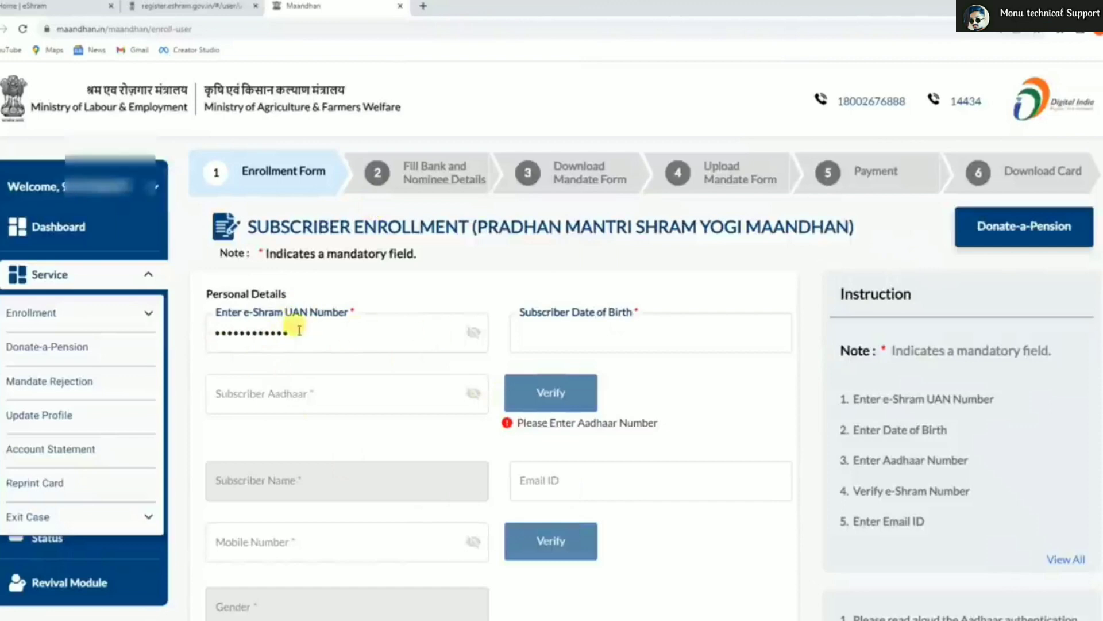
Fill in the subscriber's e-Shram UAN number, date of birth and Aadhaar number in the personal details
{"action": "left_click", "coordinate": [559, 332]}
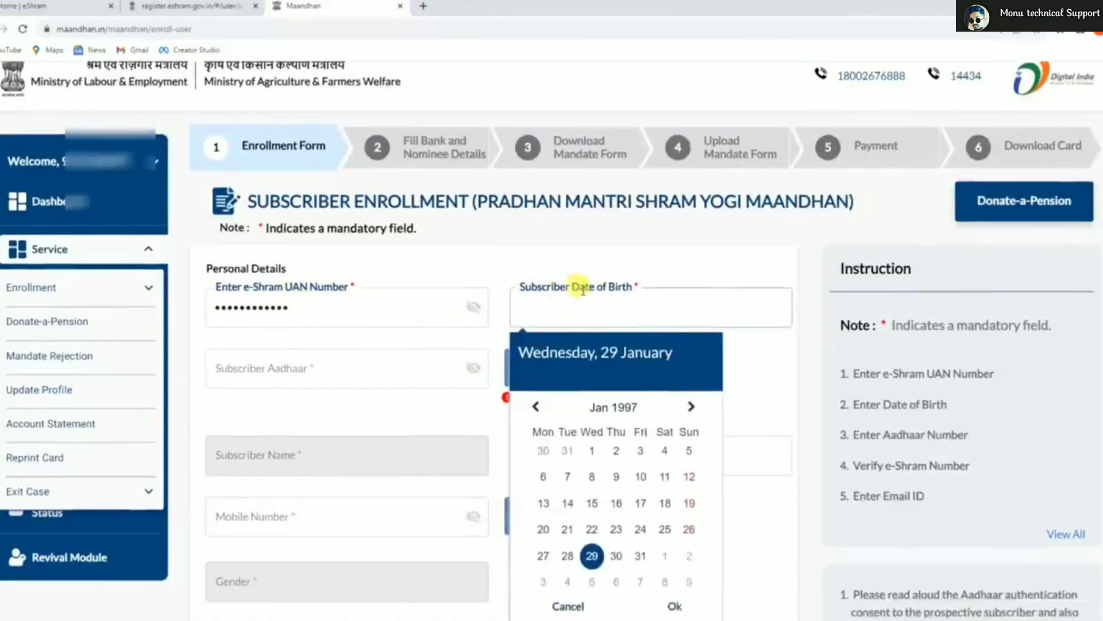
{"action": "left_click", "coordinate": [559, 308]}
{"action": "type", "text": "1996-11-06"}
{"action": "left_click", "coordinate": [291, 368]}
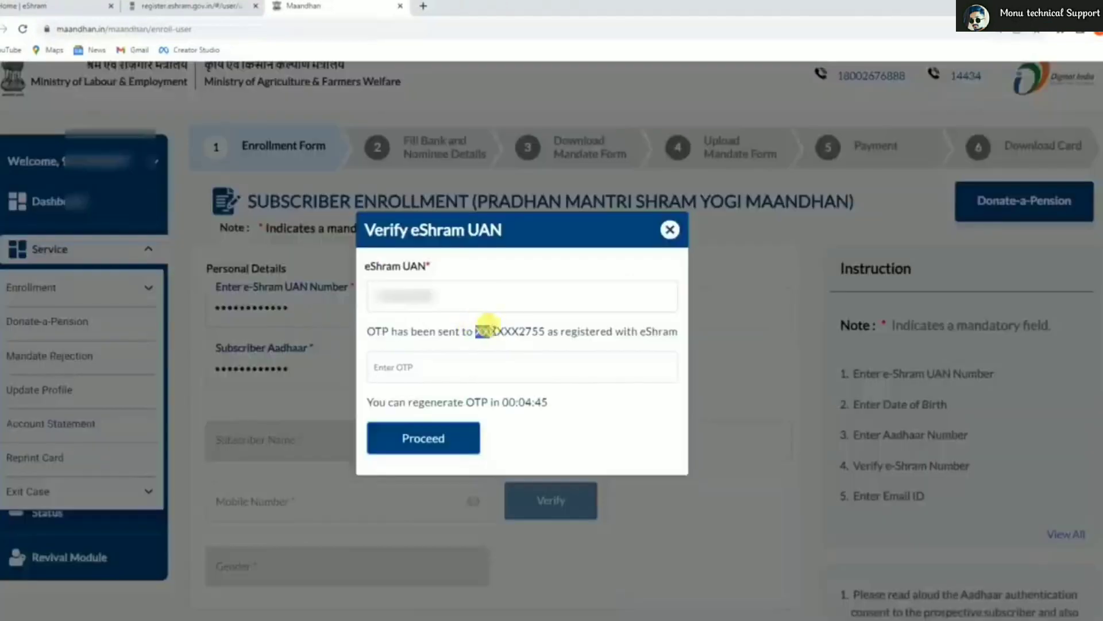
Verify the eShram UAN with the OTP sent to the registered mobile number and acknowledge the confirmation
{"action": "left_click_drag", "start_coordinate": [481, 331], "coordinate": [545, 333]}
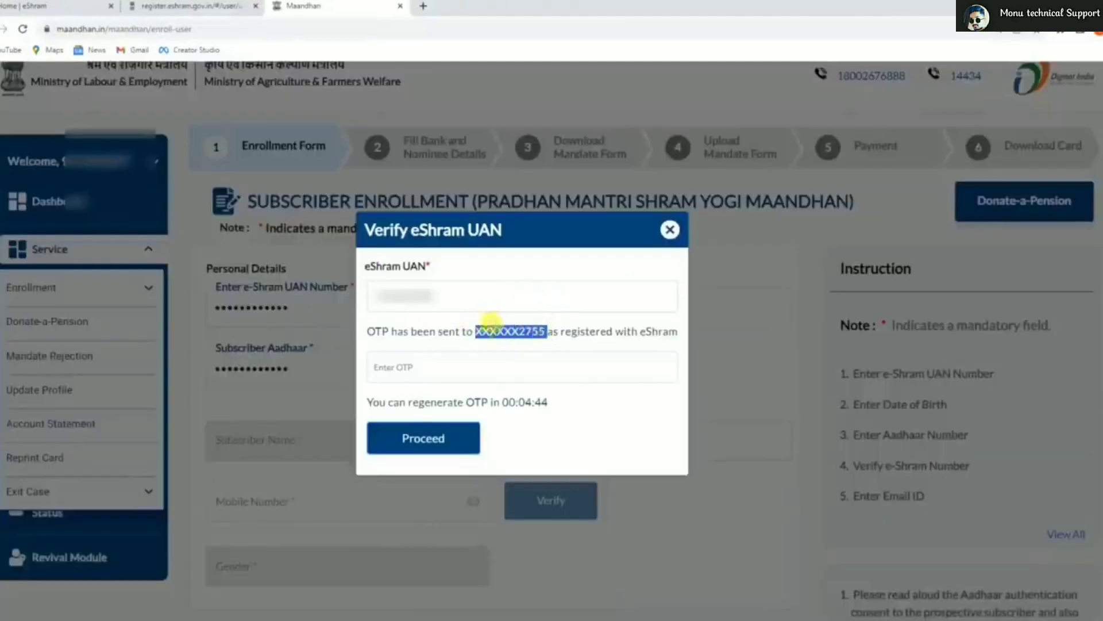
{"action": "left_click", "coordinate": [395, 370]}
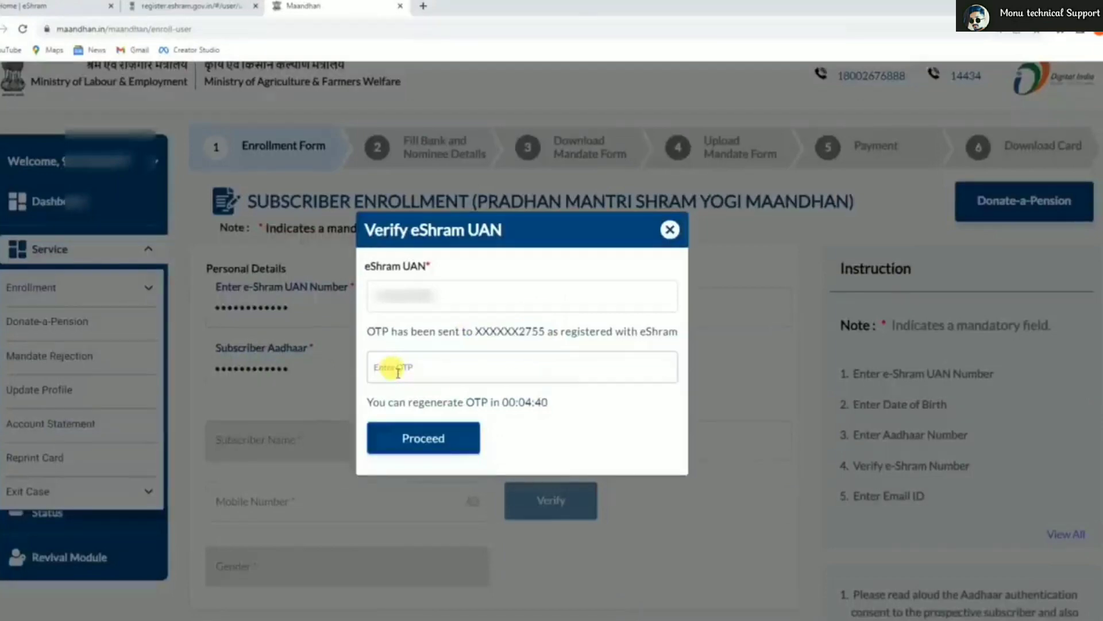
{"action": "left_click", "coordinate": [423, 445]}
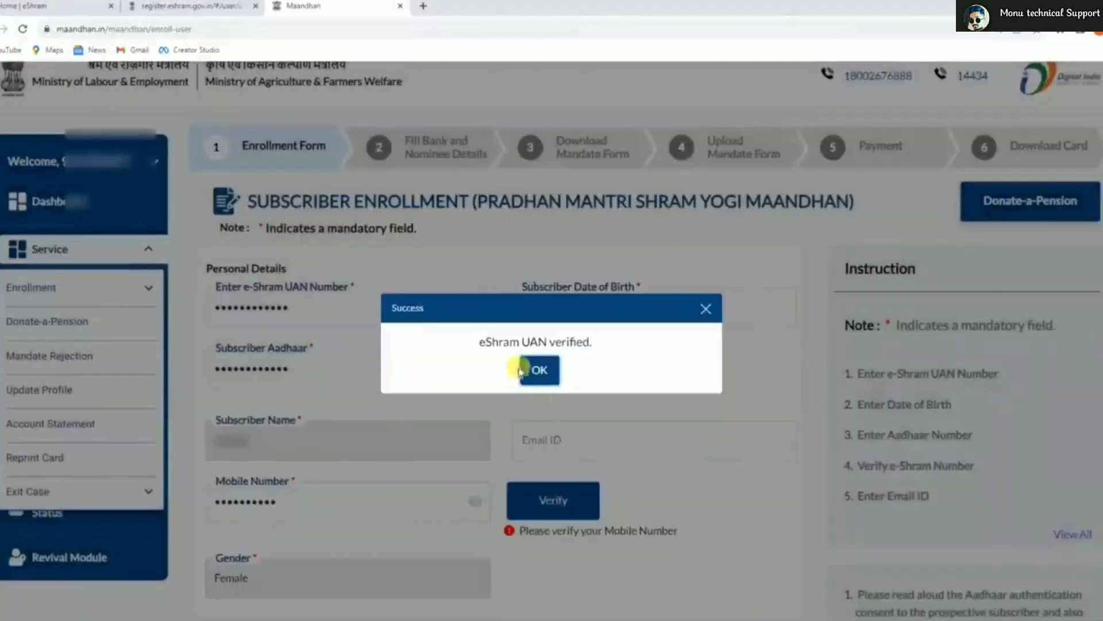
{"action": "left_click", "coordinate": [530, 370]}
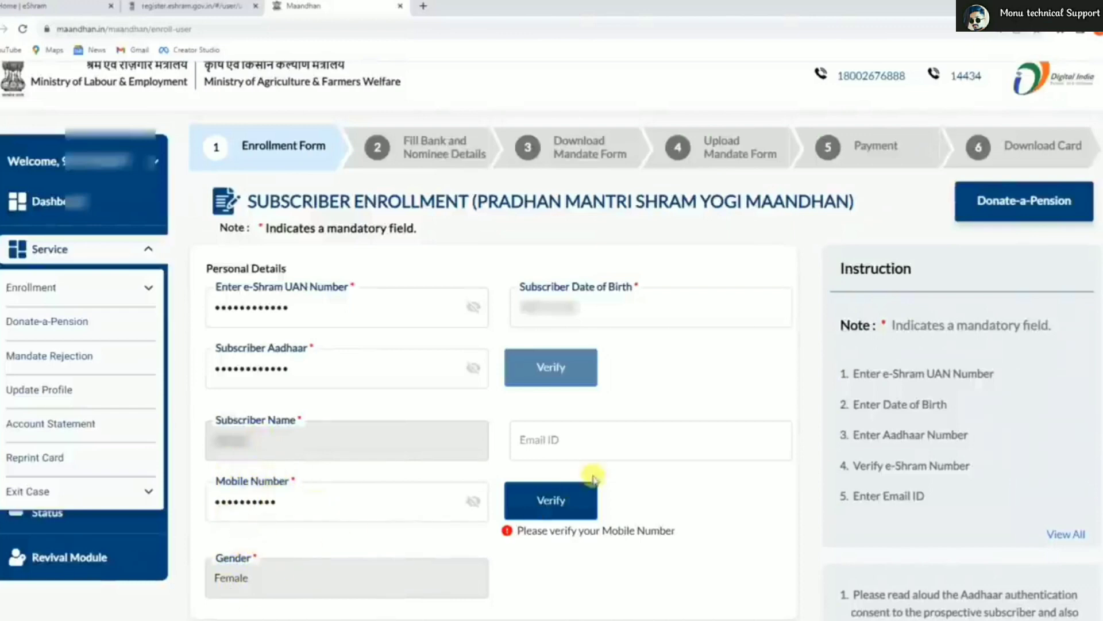
Leave the optional email ID blank and request verification of the subscriber's mobile number
{"action": "left_click", "coordinate": [545, 443]}
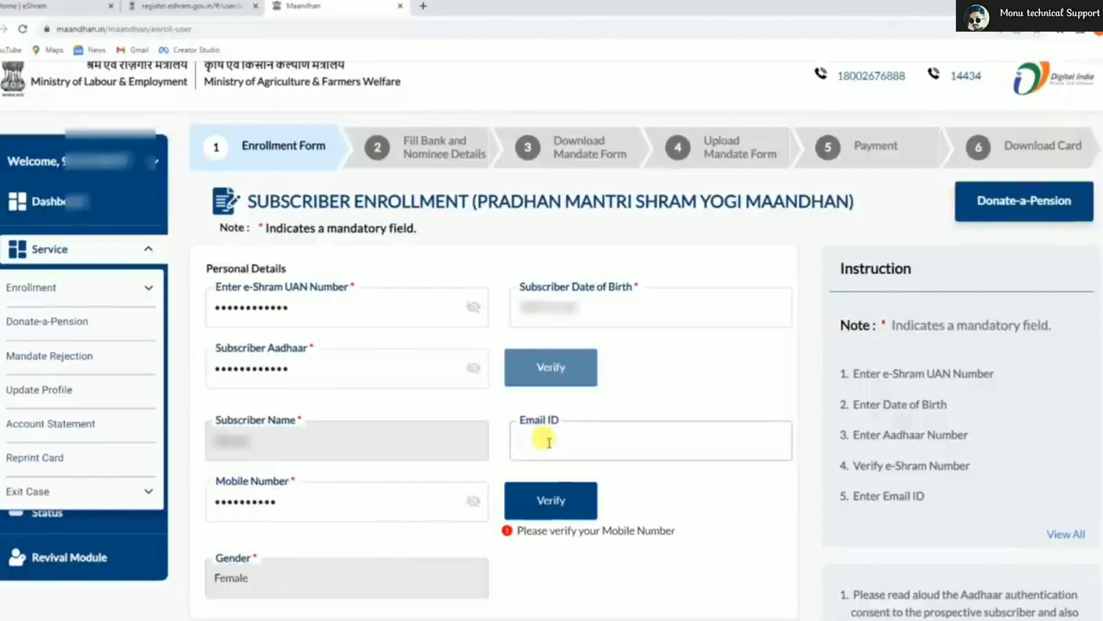
{"action": "scroll", "coordinate": [542, 435], "scroll_direction": "down", "scroll_amount": 3}
{"action": "left_click", "coordinate": [303, 344]}
{"action": "left_click", "coordinate": [540, 341]}
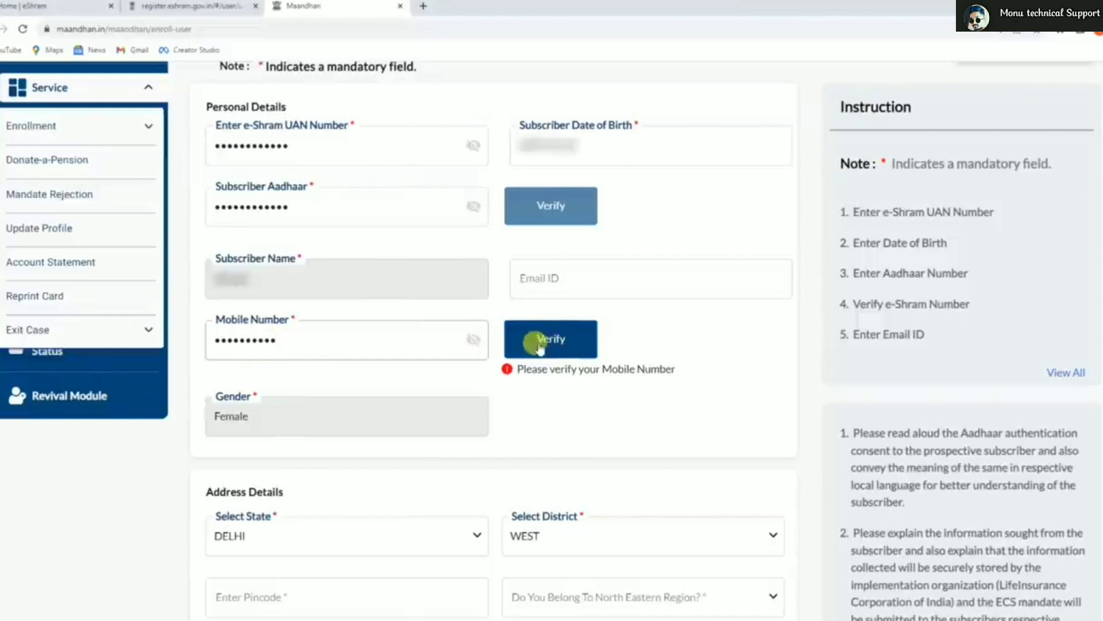
In the address details, answer No to belonging to the North Eastern Region
{"action": "scroll", "coordinate": [540, 345], "scroll_direction": "down", "scroll_amount": 5}
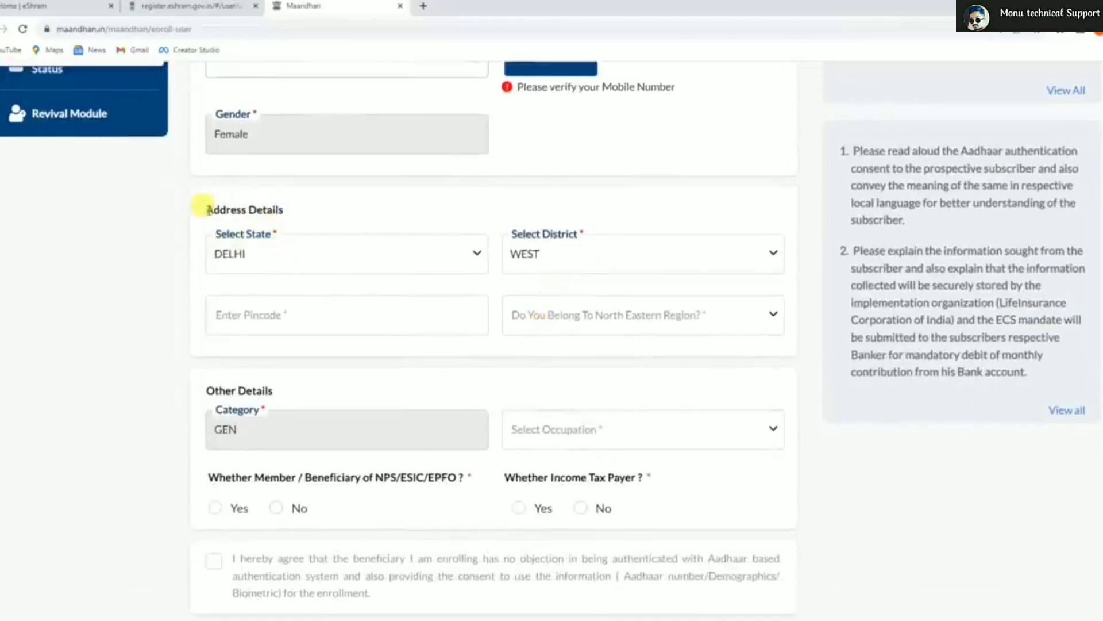
{"action": "left_click_drag", "start_coordinate": [201, 205], "coordinate": [292, 213]}
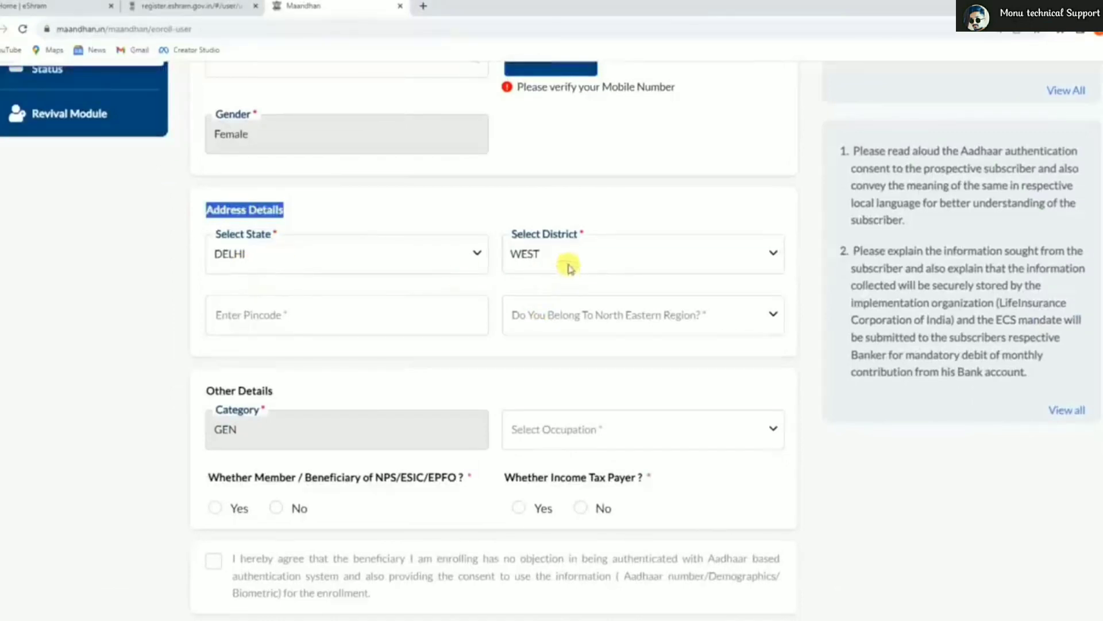
{"action": "left_click", "coordinate": [247, 319]}
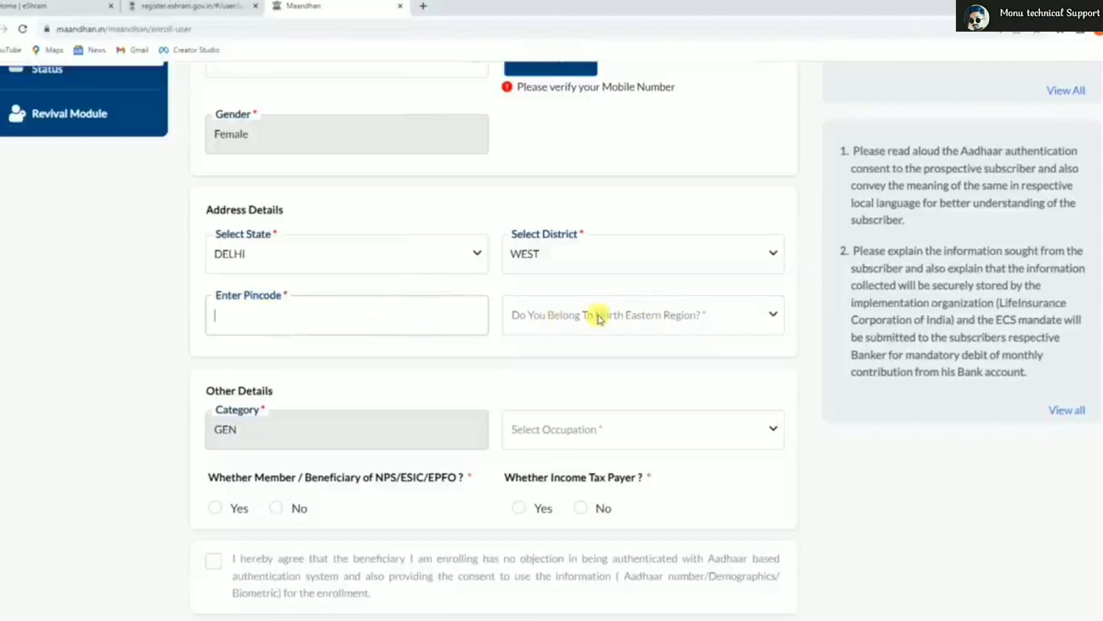
{"action": "left_click", "coordinate": [701, 306]}
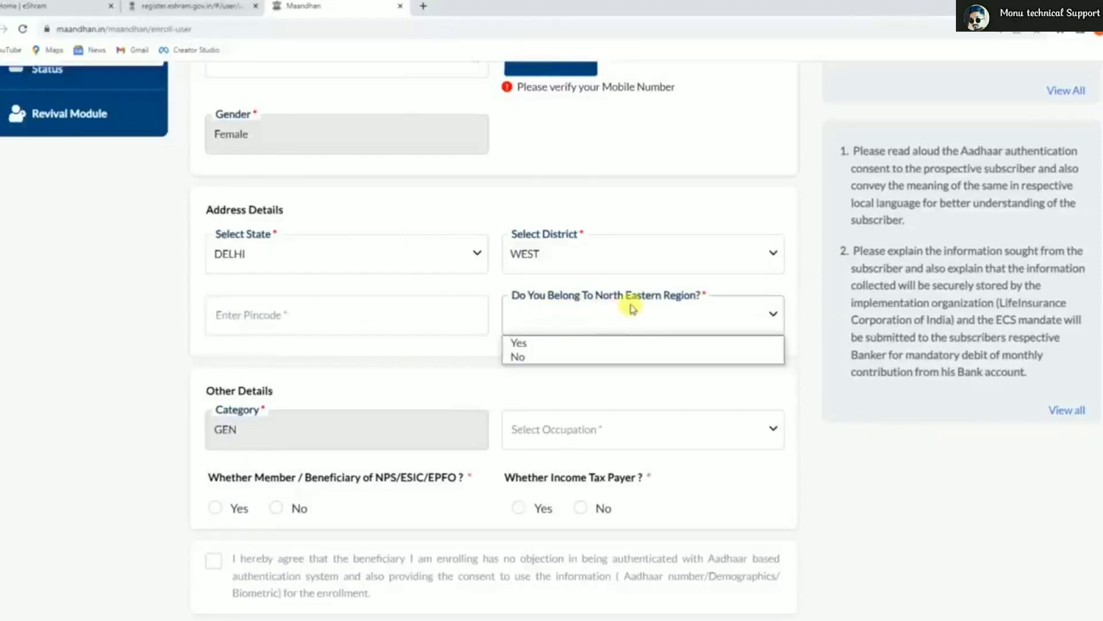
{"action": "left_click", "coordinate": [535, 357]}
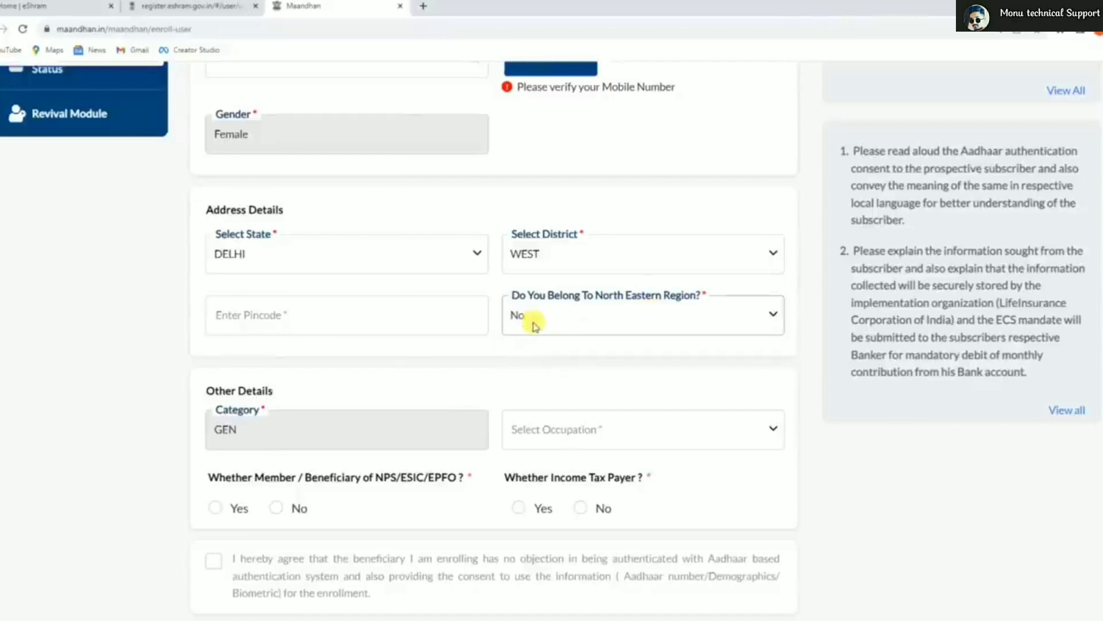
In the other details, set the subscriber's occupation to Health service
{"action": "scroll", "coordinate": [502, 345], "scroll_direction": "down", "scroll_amount": 3}
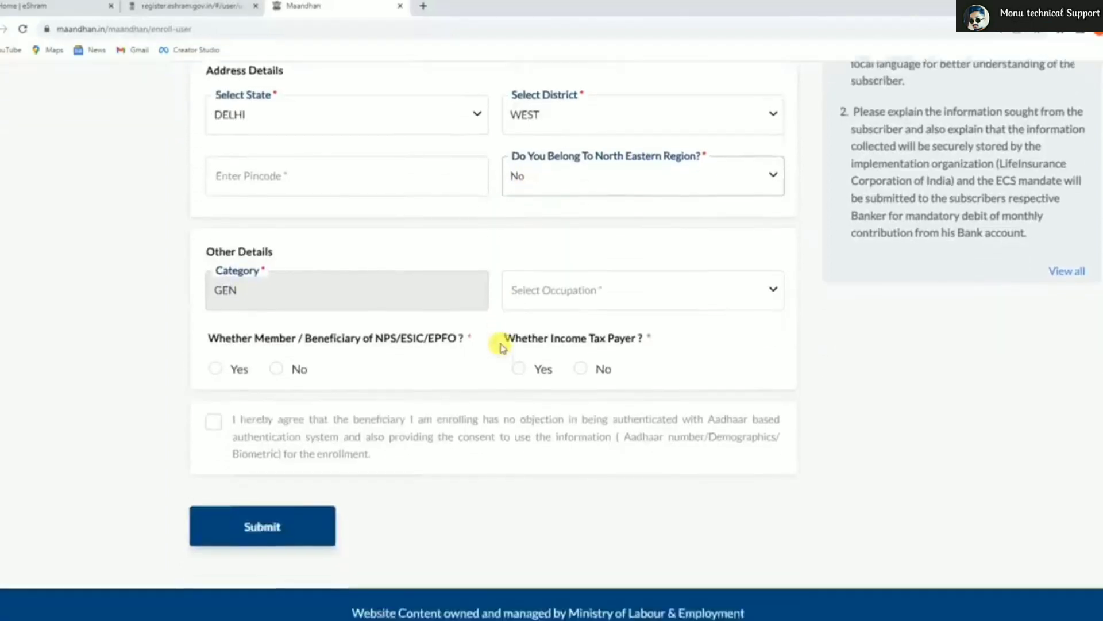
{"action": "left_click_drag", "start_coordinate": [205, 230], "coordinate": [280, 234]}
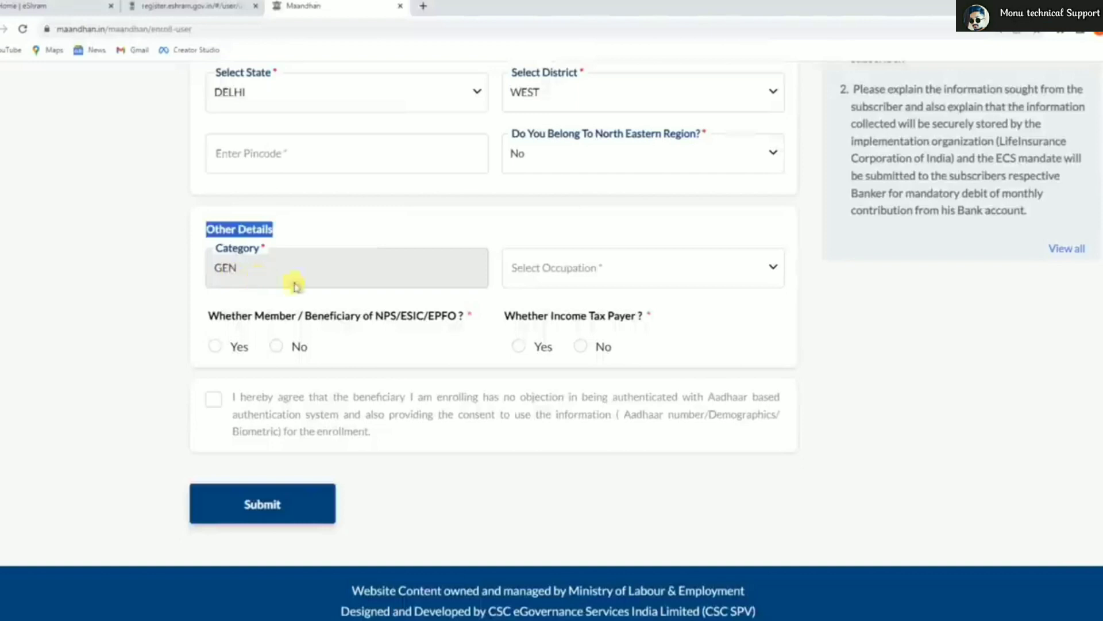
{"action": "left_click", "coordinate": [669, 267]}
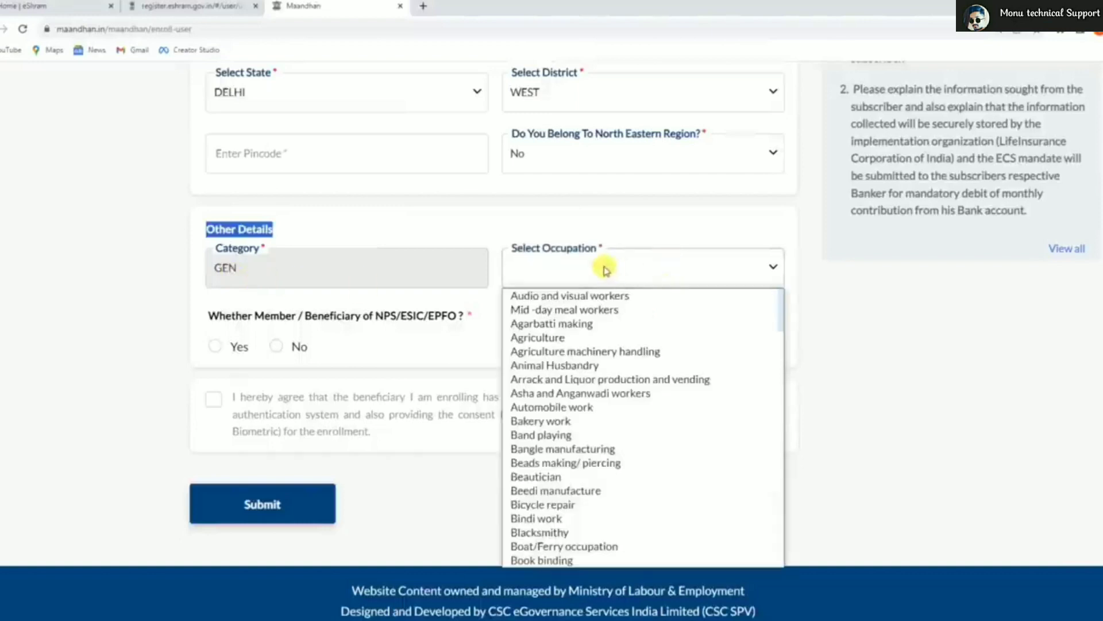
{"action": "scroll", "coordinate": [604, 305], "scroll_direction": "down", "scroll_amount": 3}
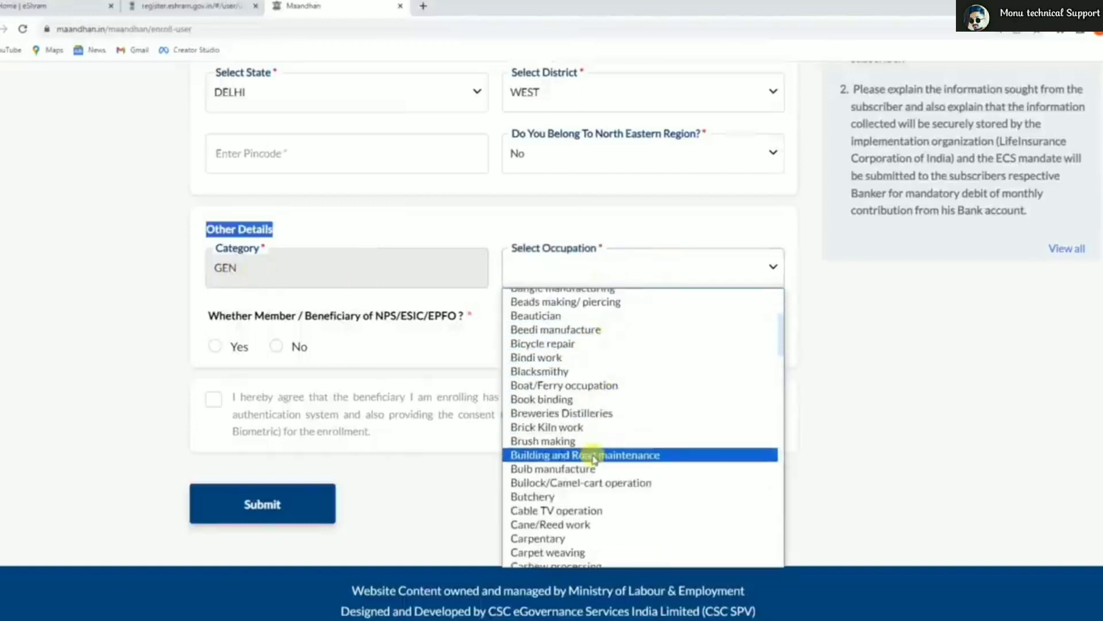
{"action": "scroll", "coordinate": [594, 458], "scroll_direction": "down", "scroll_amount": 2}
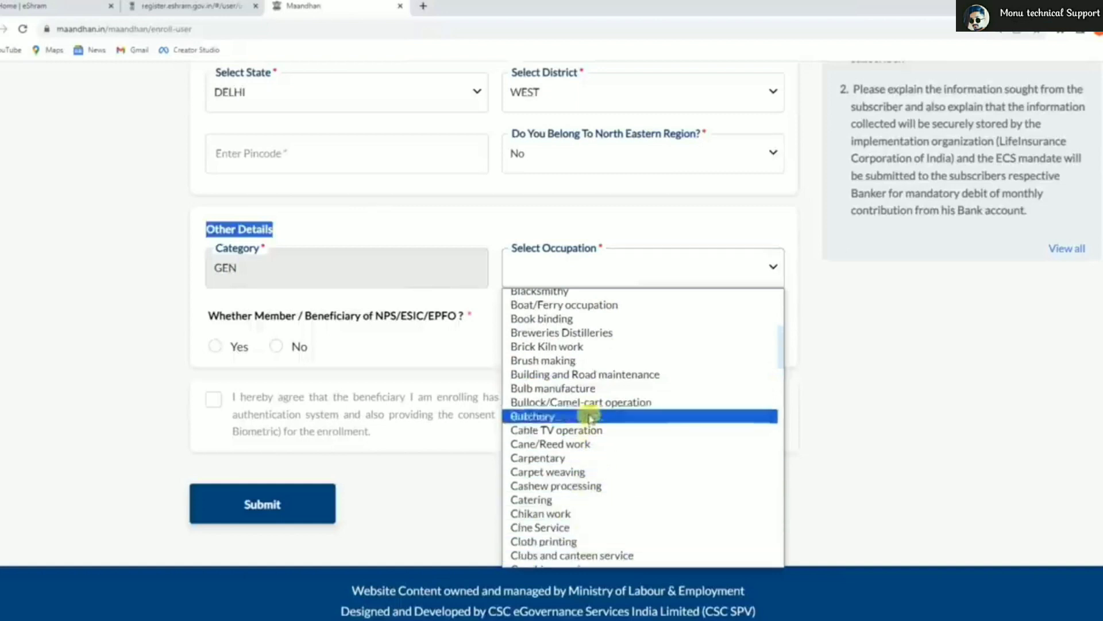
{"action": "scroll", "coordinate": [589, 420], "scroll_direction": "down", "scroll_amount": 6}
{"action": "left_click", "coordinate": [584, 453]}
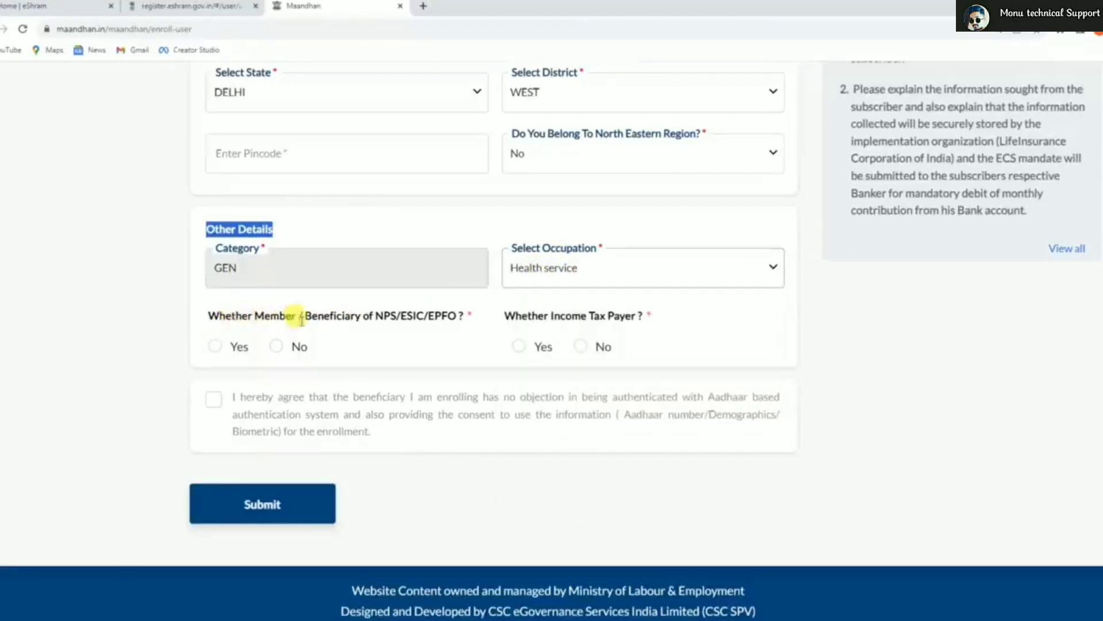
Answer No to both NPS/ESIC/EPFO membership and income tax payer, and accept the Aadhaar authentication consent
{"action": "left_click_drag", "start_coordinate": [464, 315], "coordinate": [392, 315]}
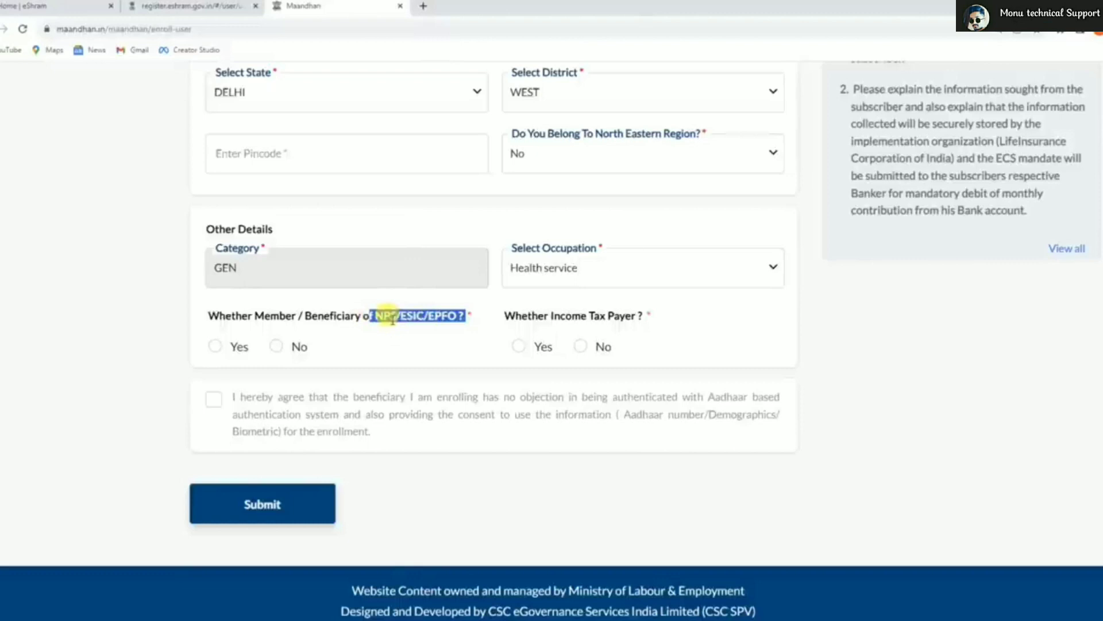
{"action": "left_click", "coordinate": [278, 346]}
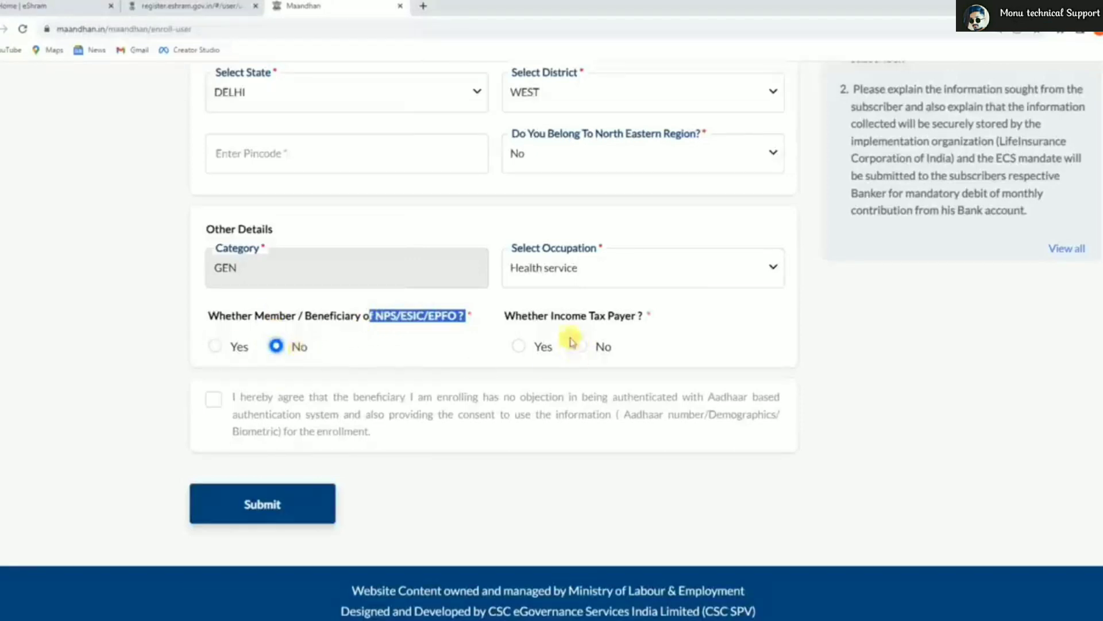
{"action": "left_click_drag", "start_coordinate": [516, 316], "coordinate": [623, 312]}
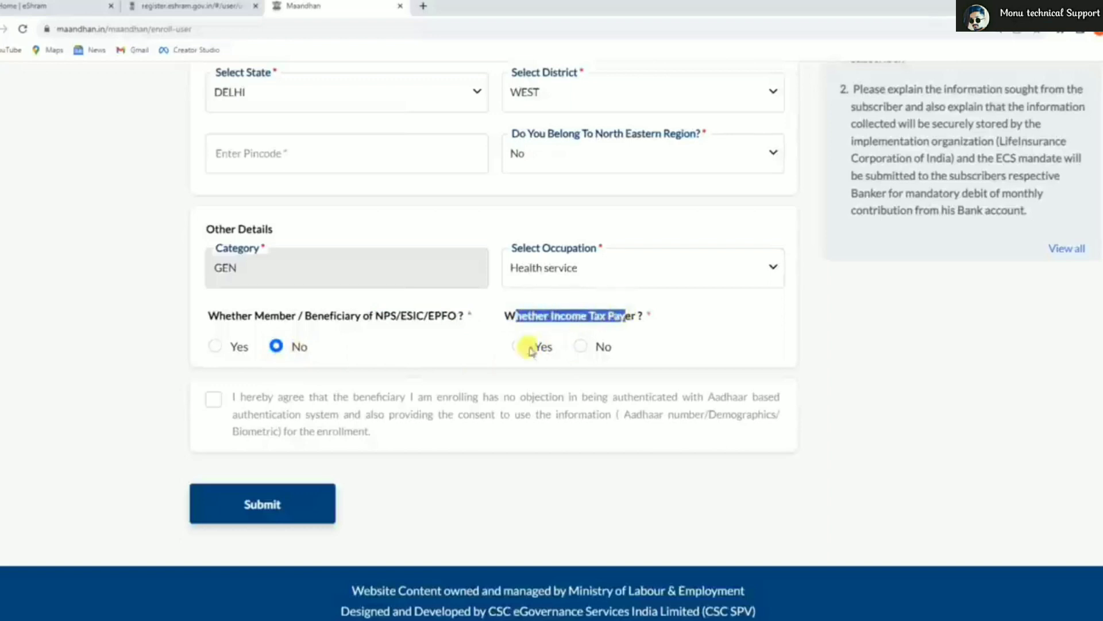
{"action": "left_click", "coordinate": [582, 347]}
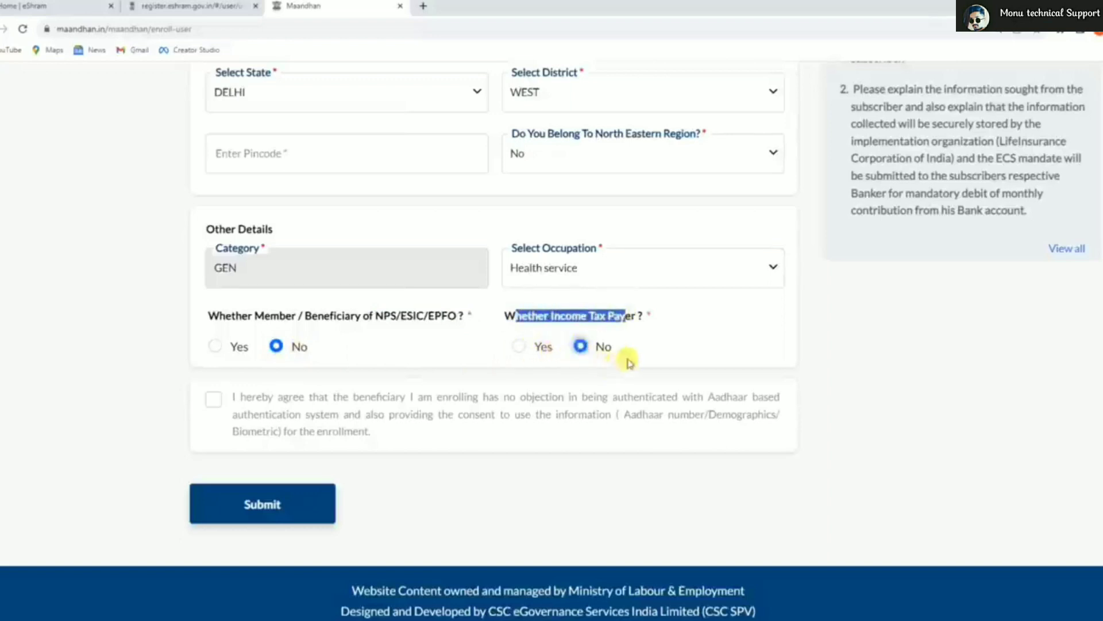
{"action": "left_click", "coordinate": [586, 366]}
{"action": "left_click", "coordinate": [213, 398]}
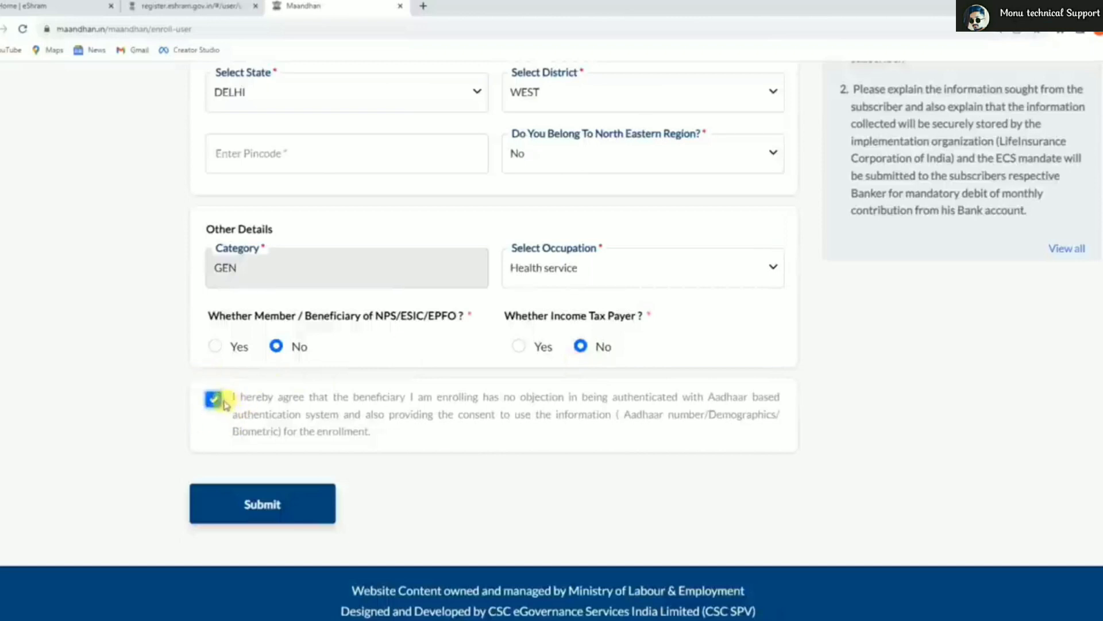
Submit the completed subscriber enrollment form
{"action": "left_click", "coordinate": [265, 513]}
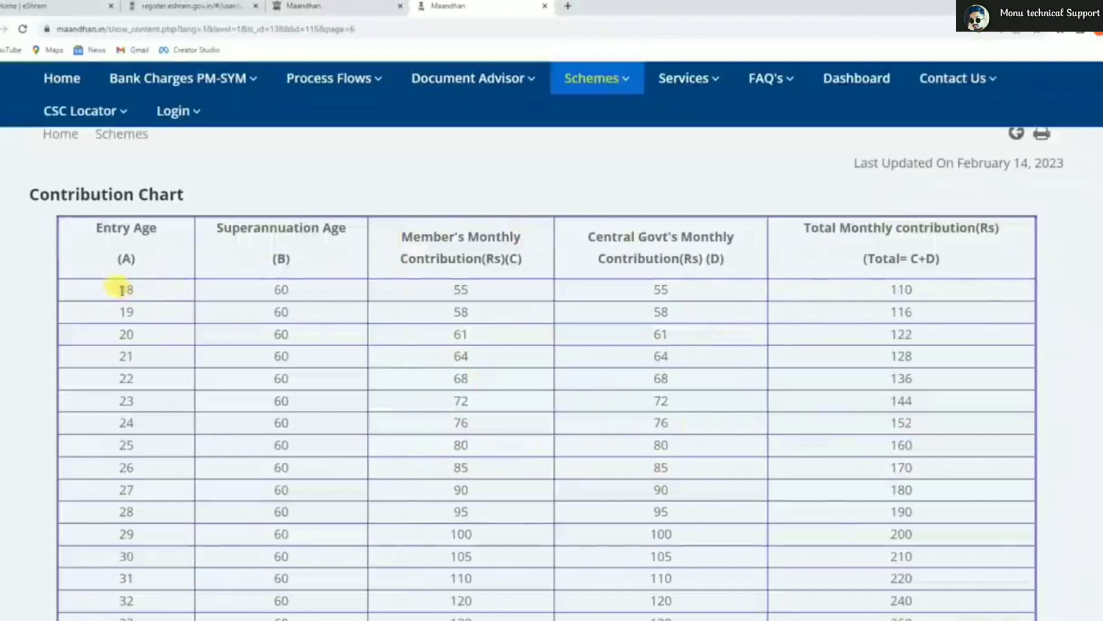
Examine the Contribution Chart rows for entry ages 18 and 19, comparing superannuation age with the member, government and total monthly contributions
{"action": "left_click_drag", "start_coordinate": [120, 294], "coordinate": [136, 294]}
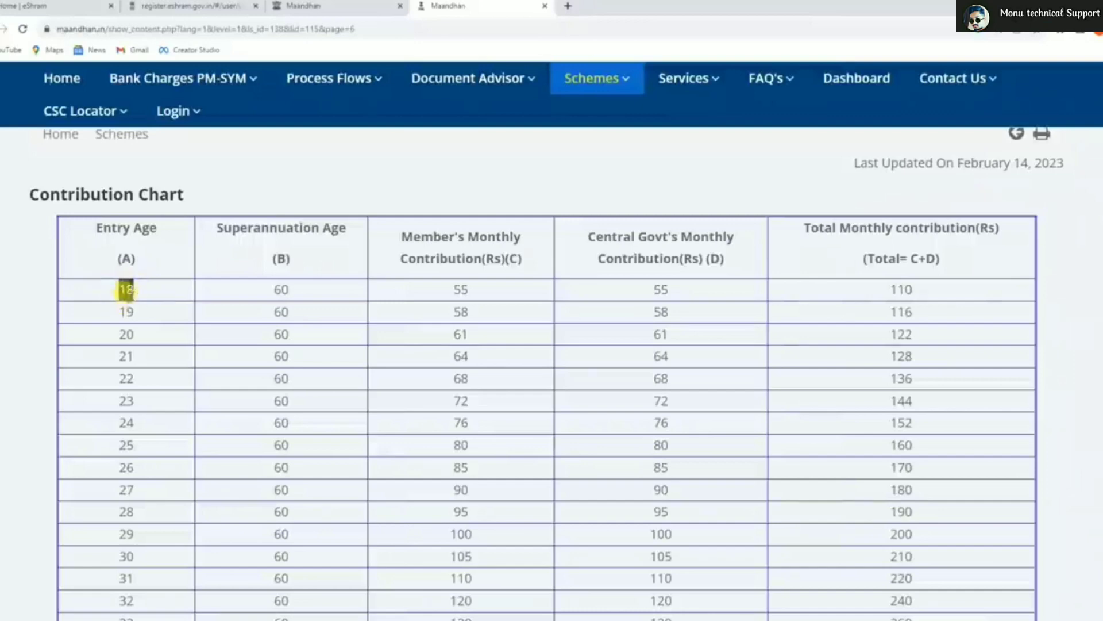
{"action": "double_click", "coordinate": [280, 289]}
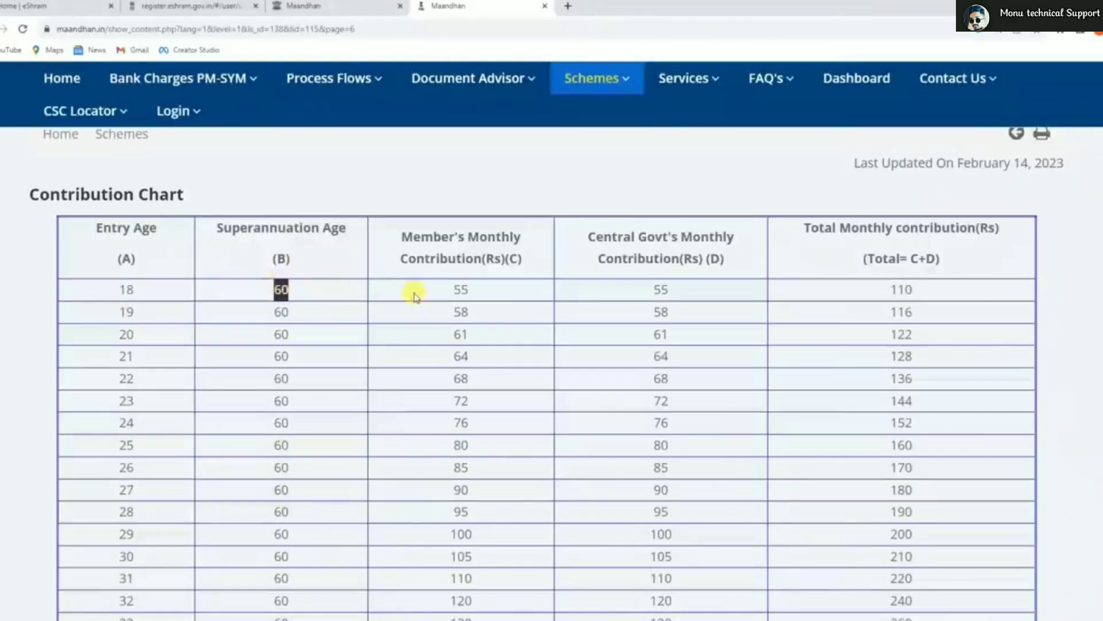
{"action": "left_click", "coordinate": [456, 287]}
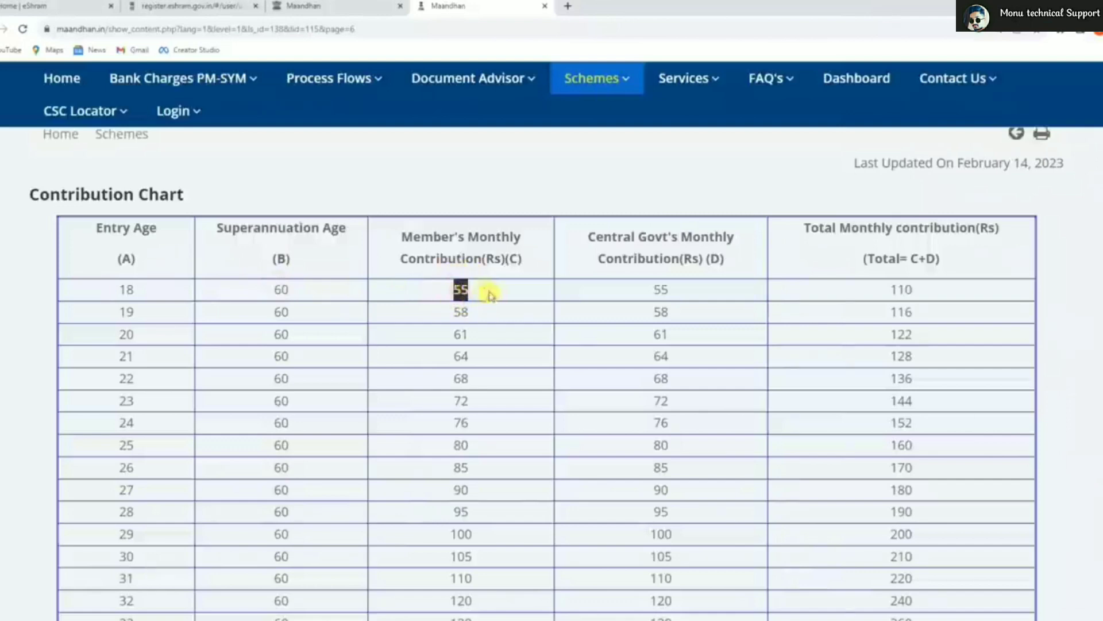
{"action": "left_click_drag", "start_coordinate": [652, 291], "coordinate": [672, 287]}
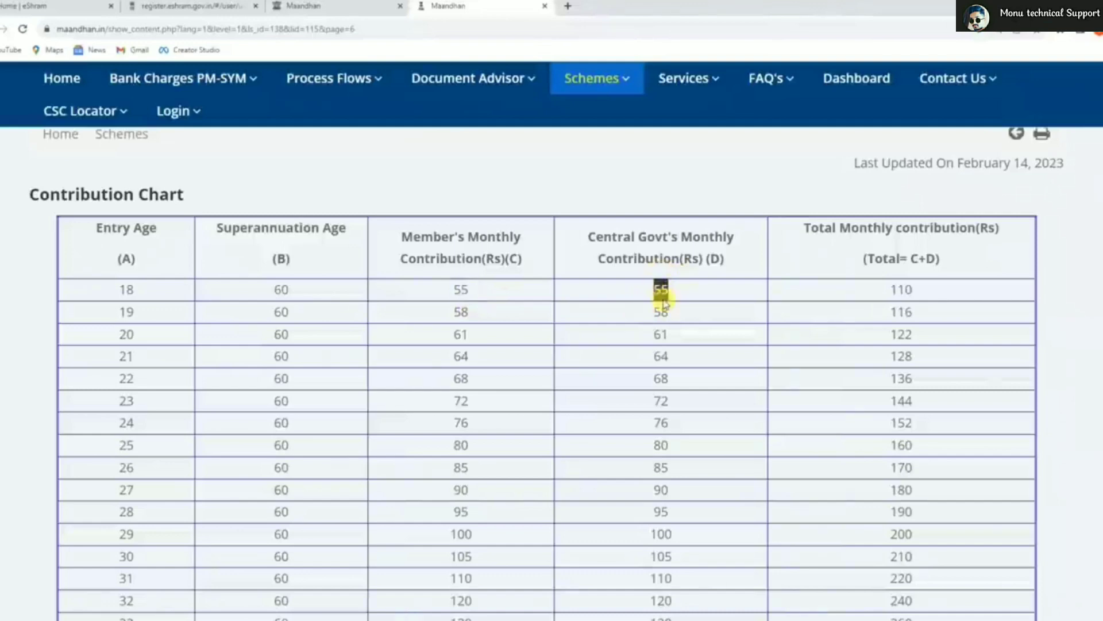
{"action": "left_click_drag", "start_coordinate": [890, 295], "coordinate": [918, 291]}
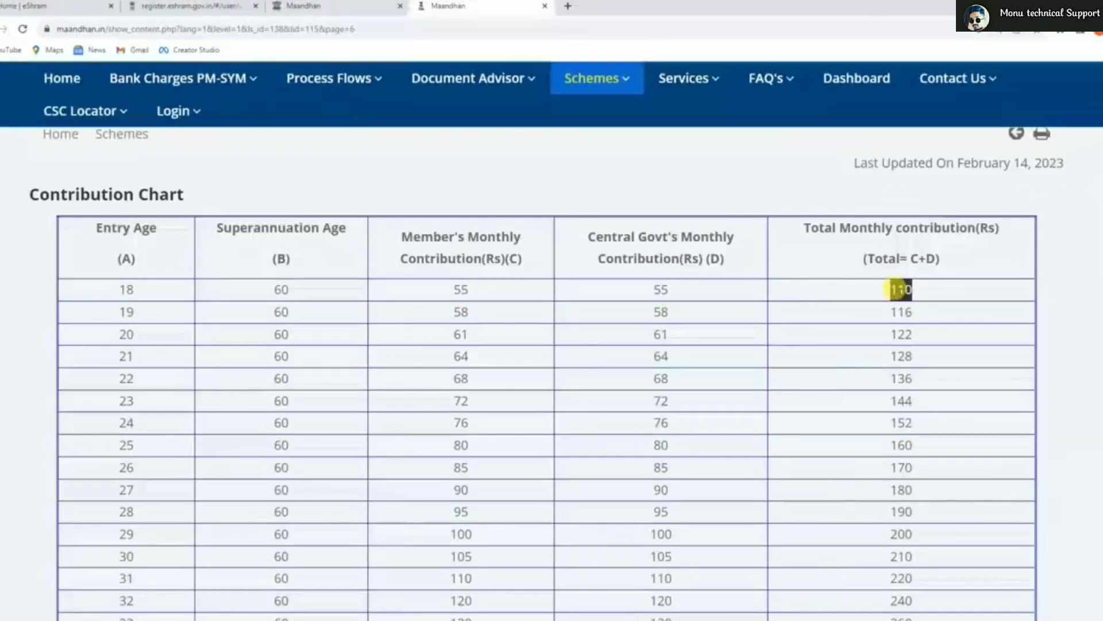
{"action": "left_click_drag", "start_coordinate": [468, 293], "coordinate": [455, 288]}
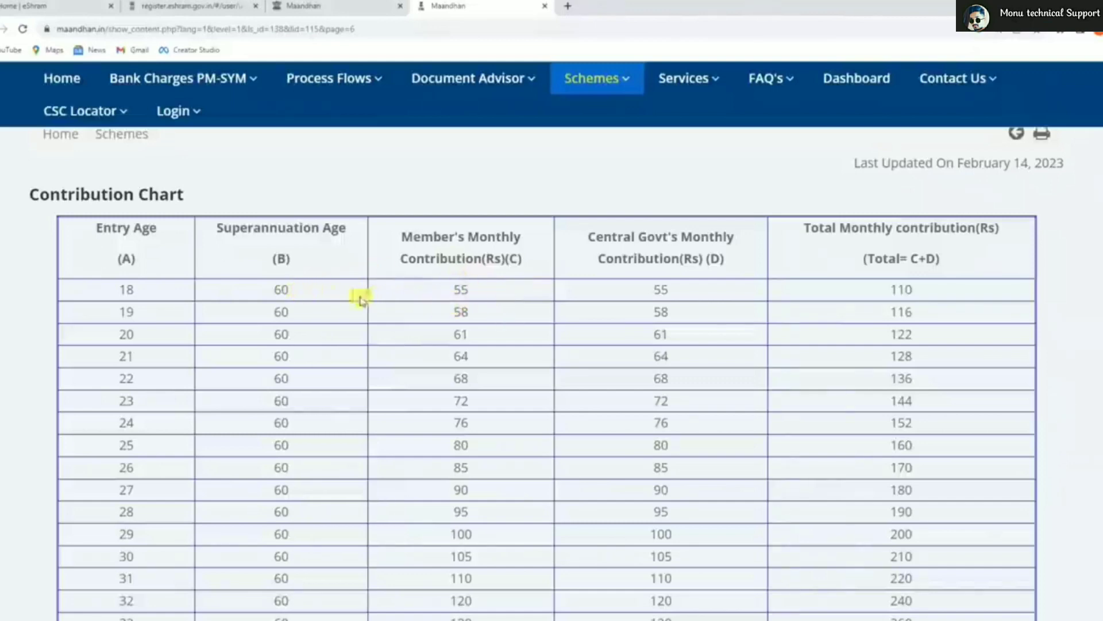
{"action": "left_click_drag", "start_coordinate": [271, 287], "coordinate": [289, 293]}
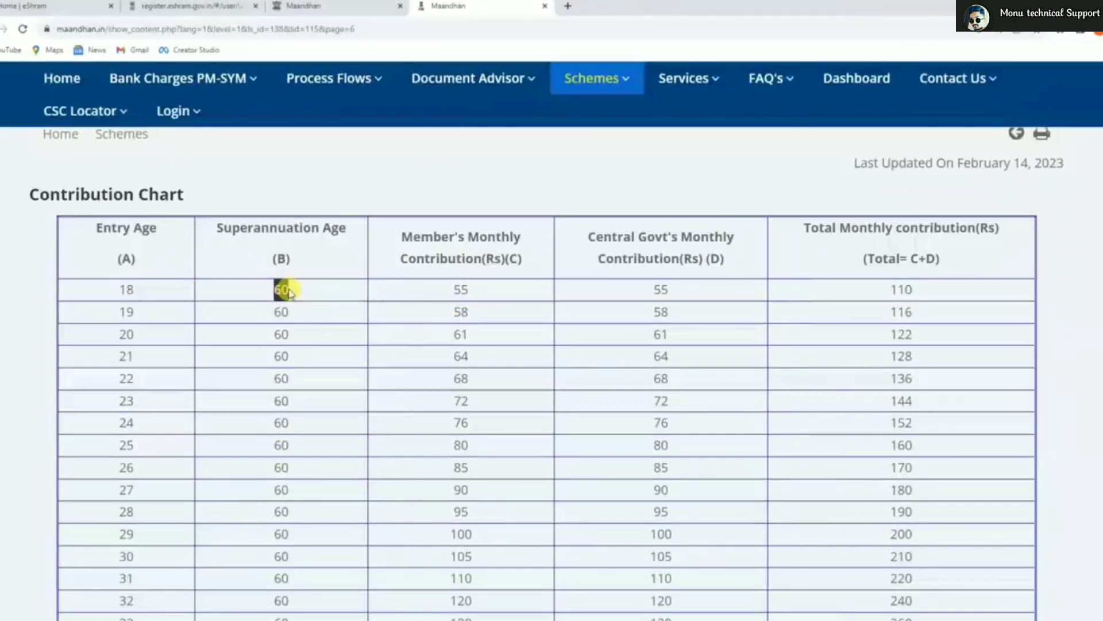
{"action": "left_click", "coordinate": [242, 309]}
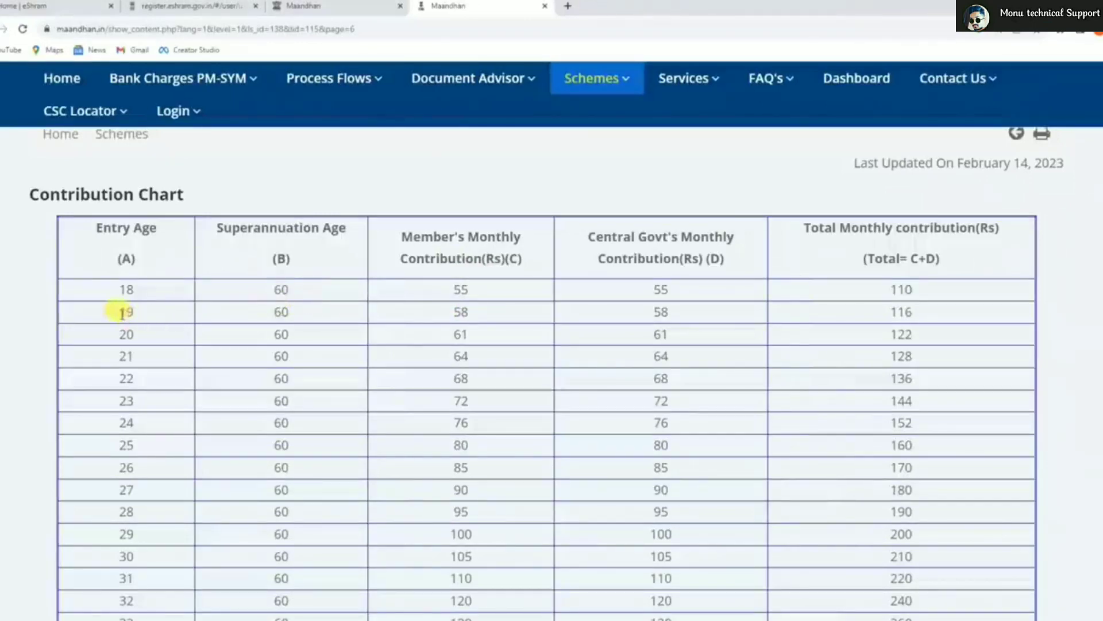
{"action": "left_click_drag", "start_coordinate": [121, 314], "coordinate": [136, 318]}
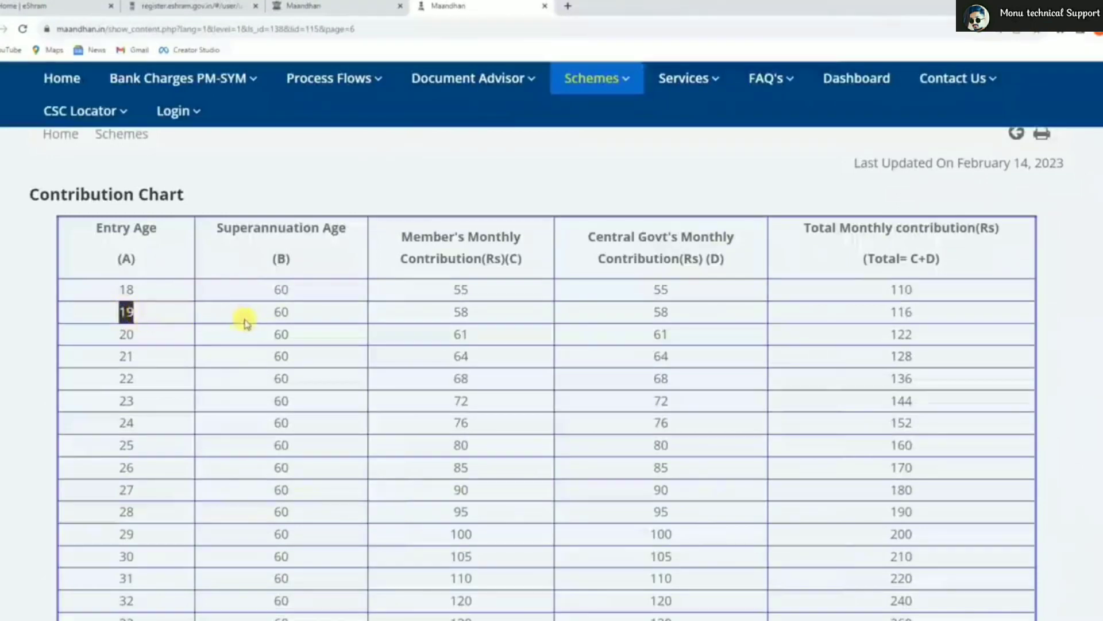
{"action": "left_click", "coordinate": [275, 311]}
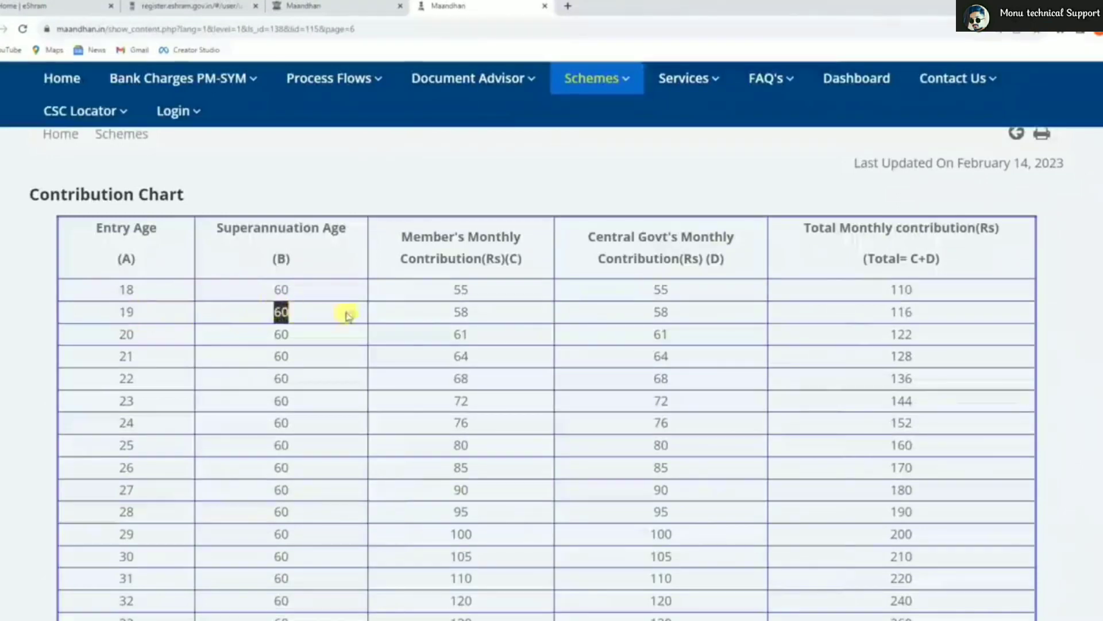
{"action": "double_click", "coordinate": [461, 311]}
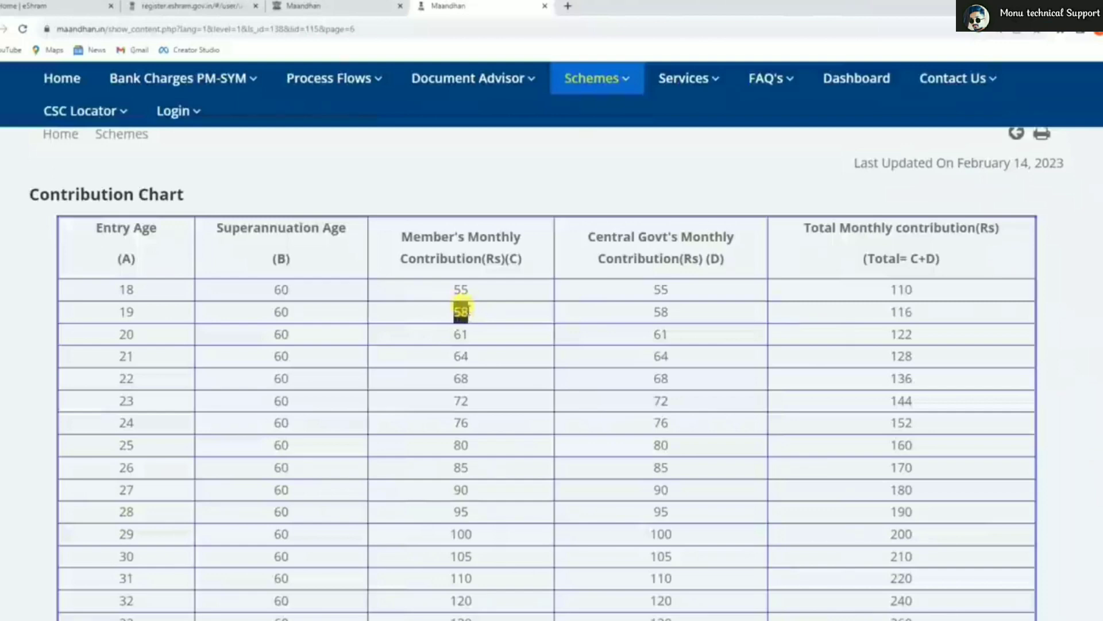
Examine the Contribution Chart row for entry age 40, covering superannuation age and the member, government and total monthly contributions
{"action": "scroll", "coordinate": [561, 319], "scroll_direction": "down", "scroll_amount": 5}
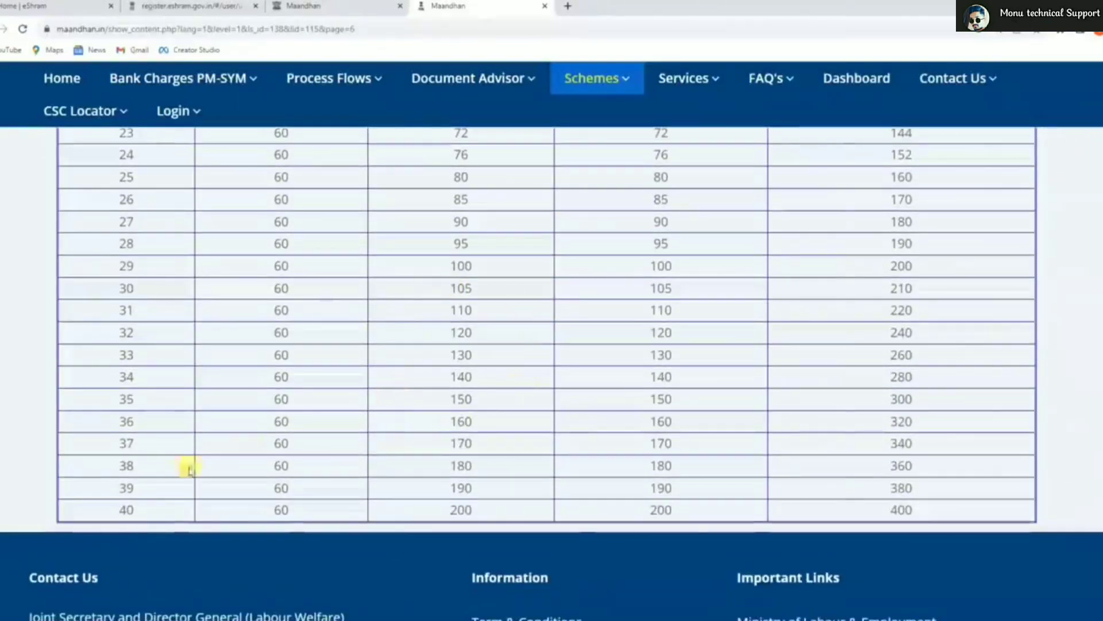
{"action": "double_click", "coordinate": [127, 509]}
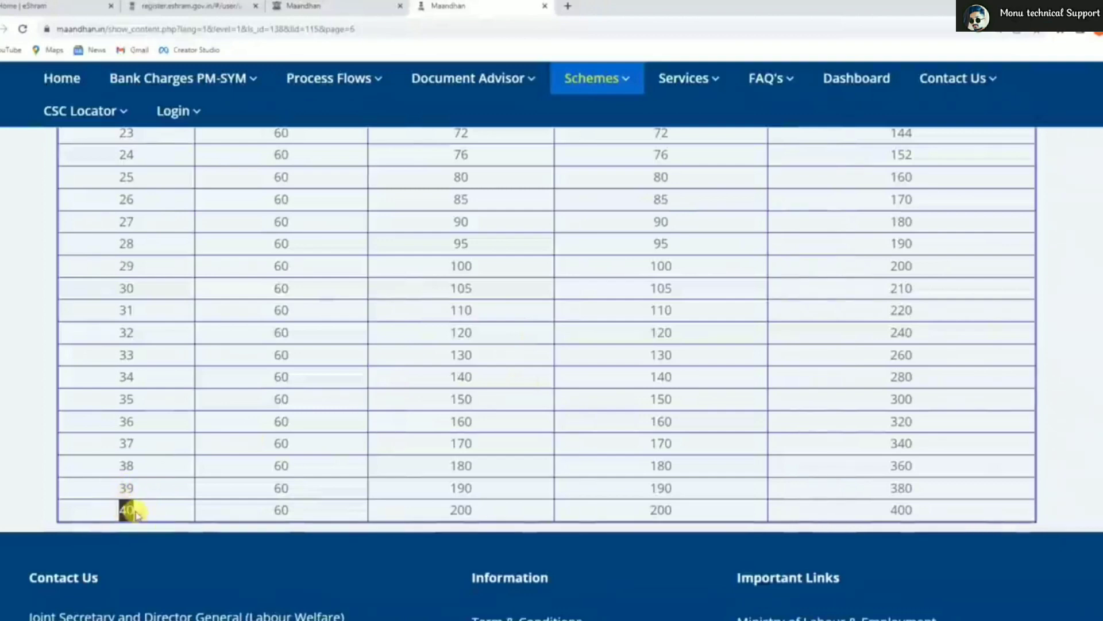
{"action": "double_click", "coordinate": [281, 510]}
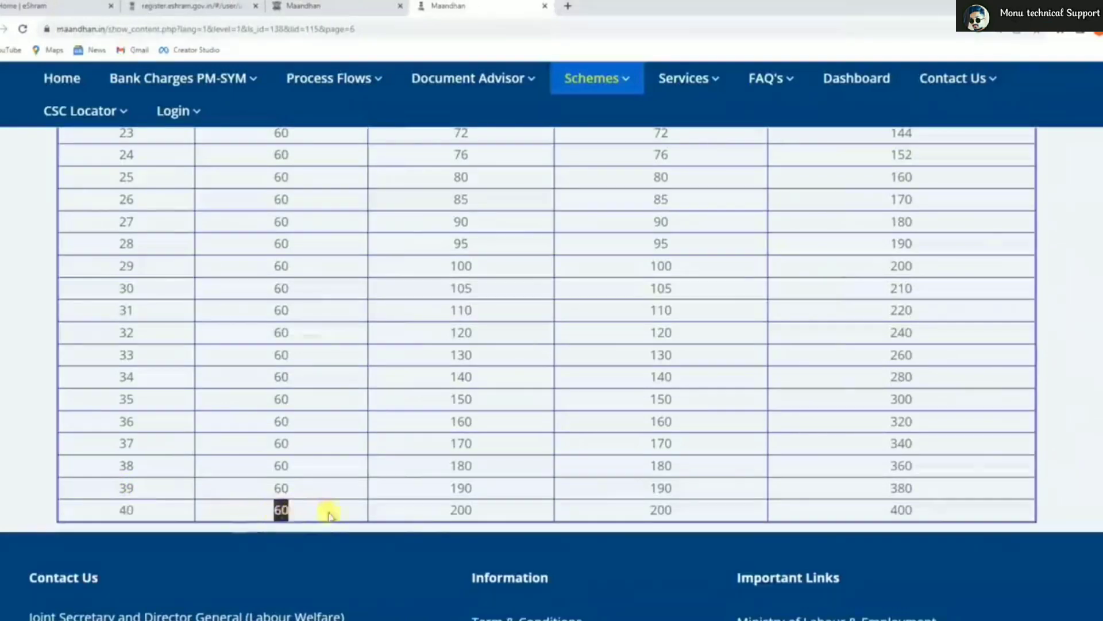
{"action": "double_click", "coordinate": [451, 512]}
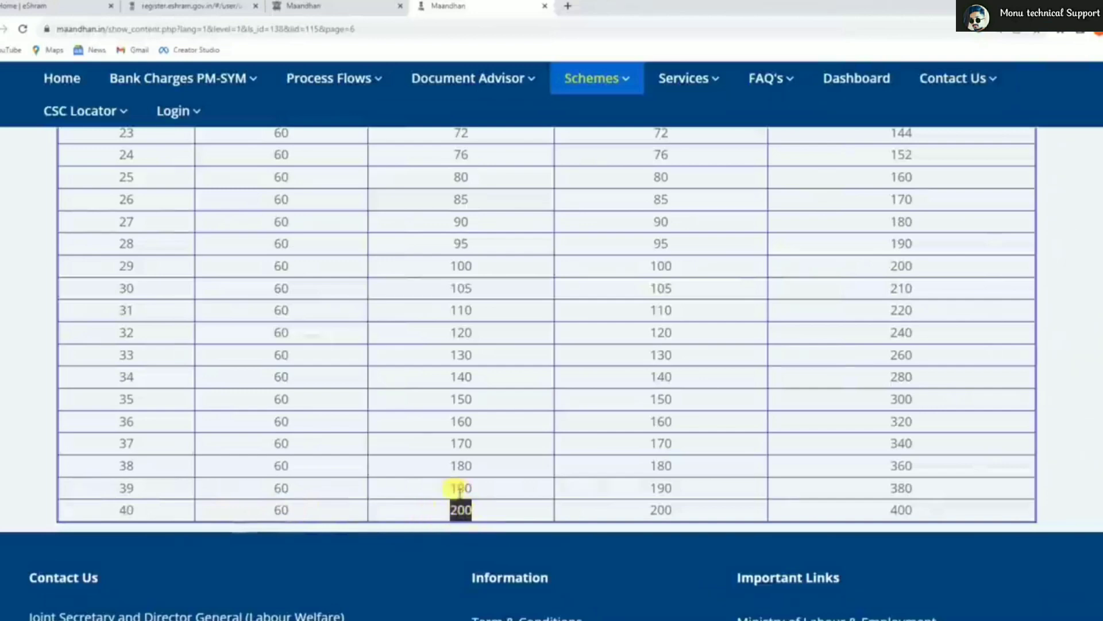
{"action": "double_click", "coordinate": [660, 510]}
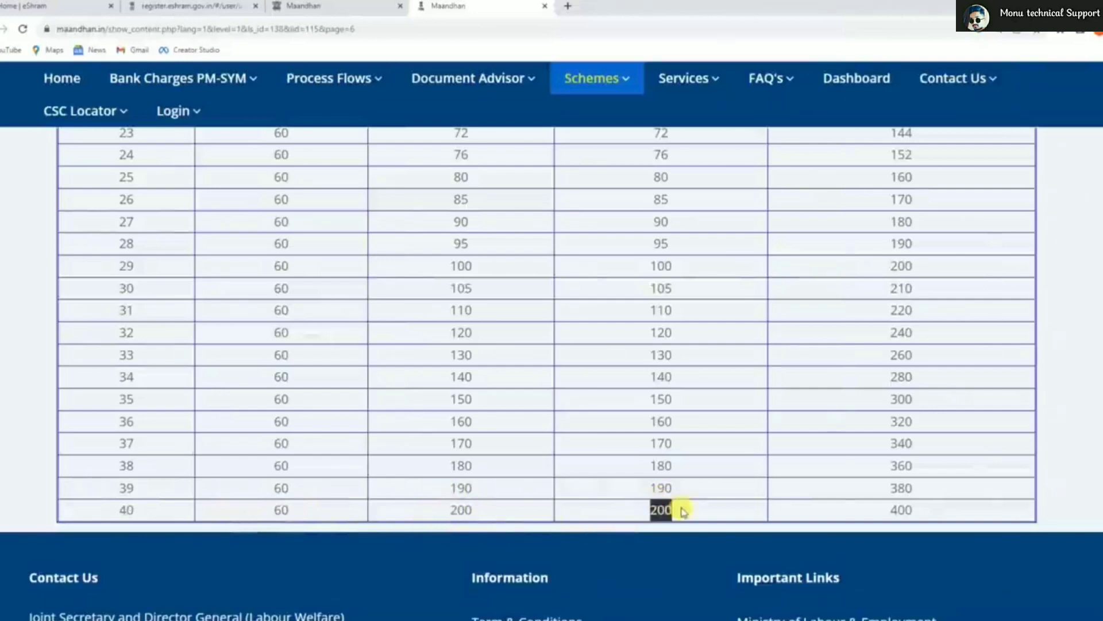
{"action": "double_click", "coordinate": [897, 509]}
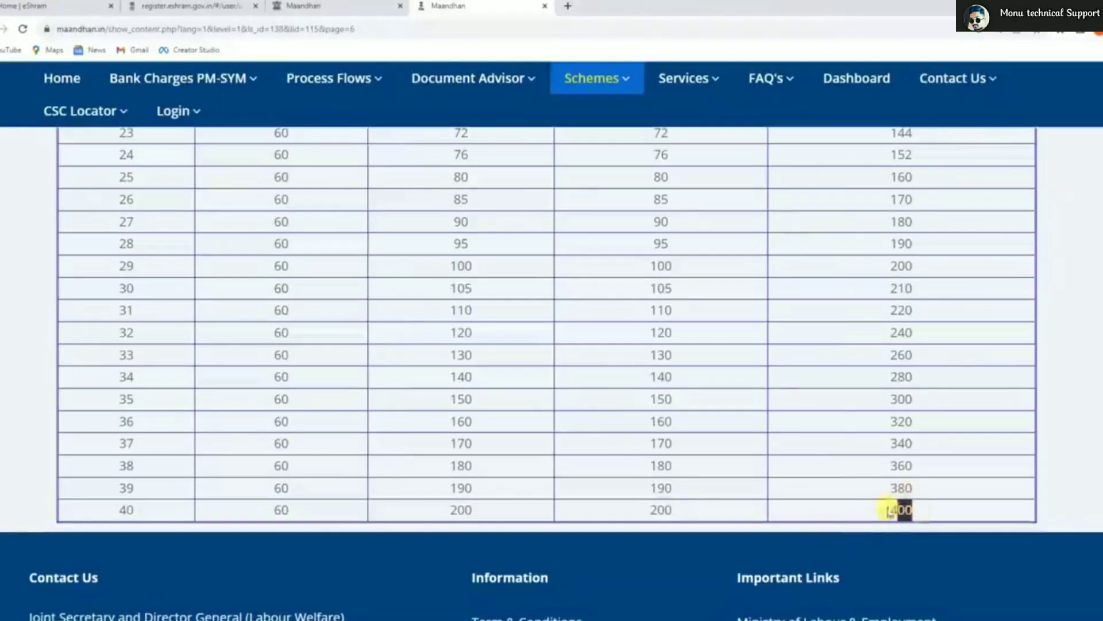
{"action": "left_click", "coordinate": [891, 520]}
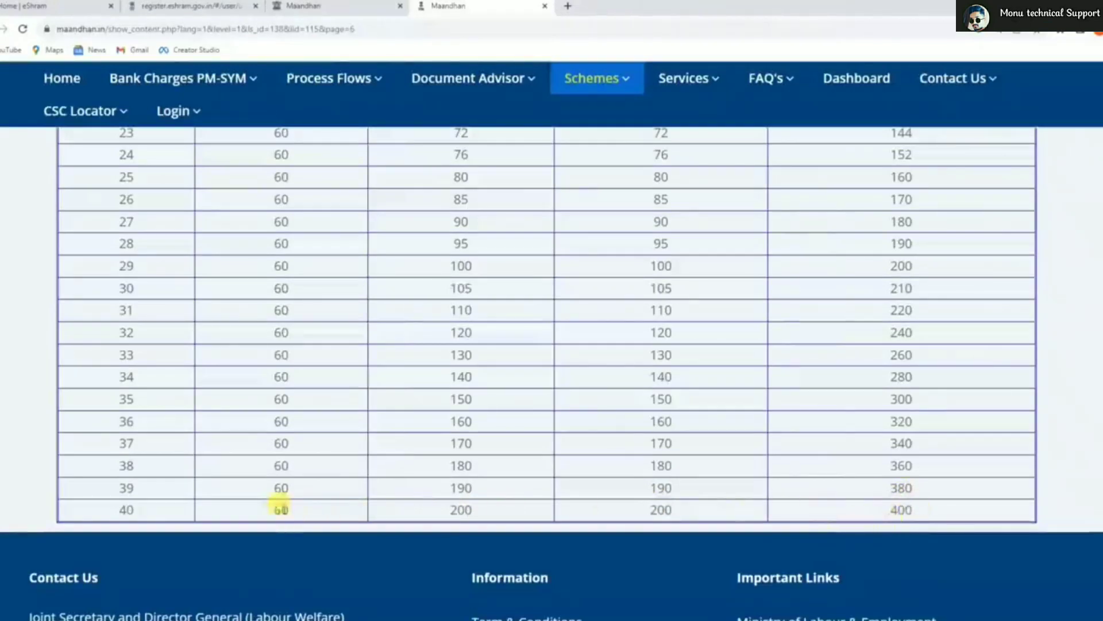
{"action": "scroll", "coordinate": [425, 508], "scroll_direction": "up", "scroll_amount": 5}
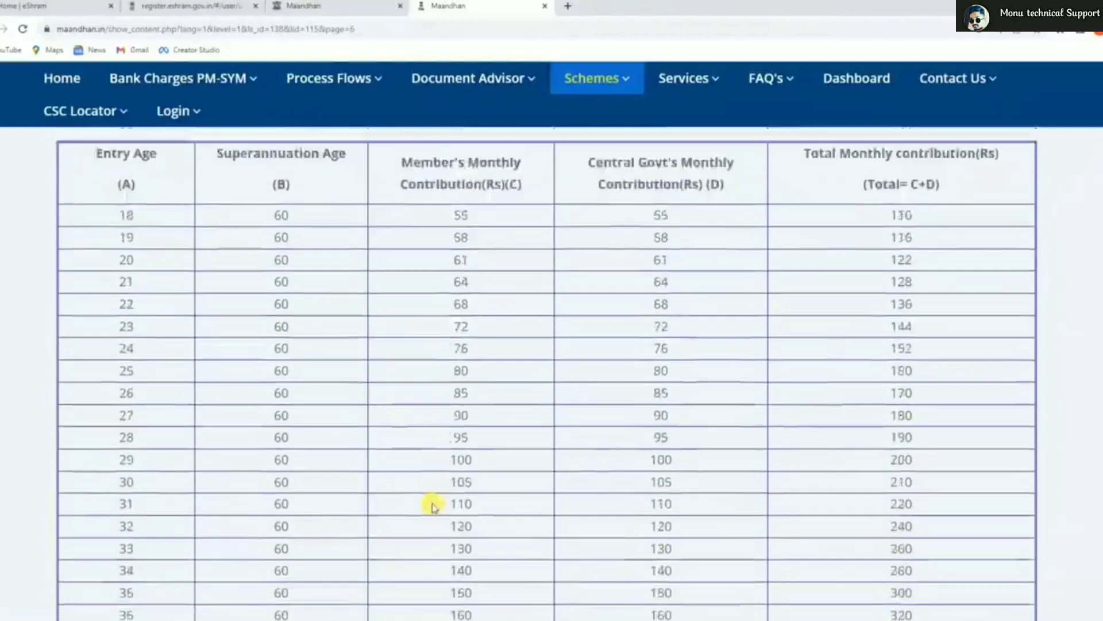
{"action": "scroll", "coordinate": [434, 507], "scroll_direction": "up", "scroll_amount": 2}
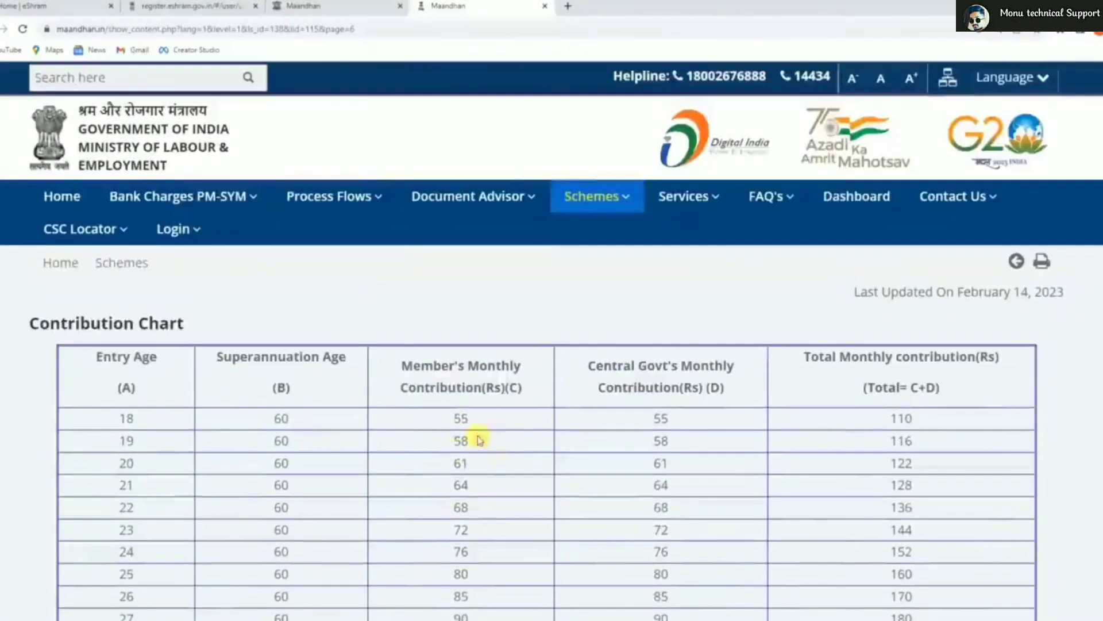